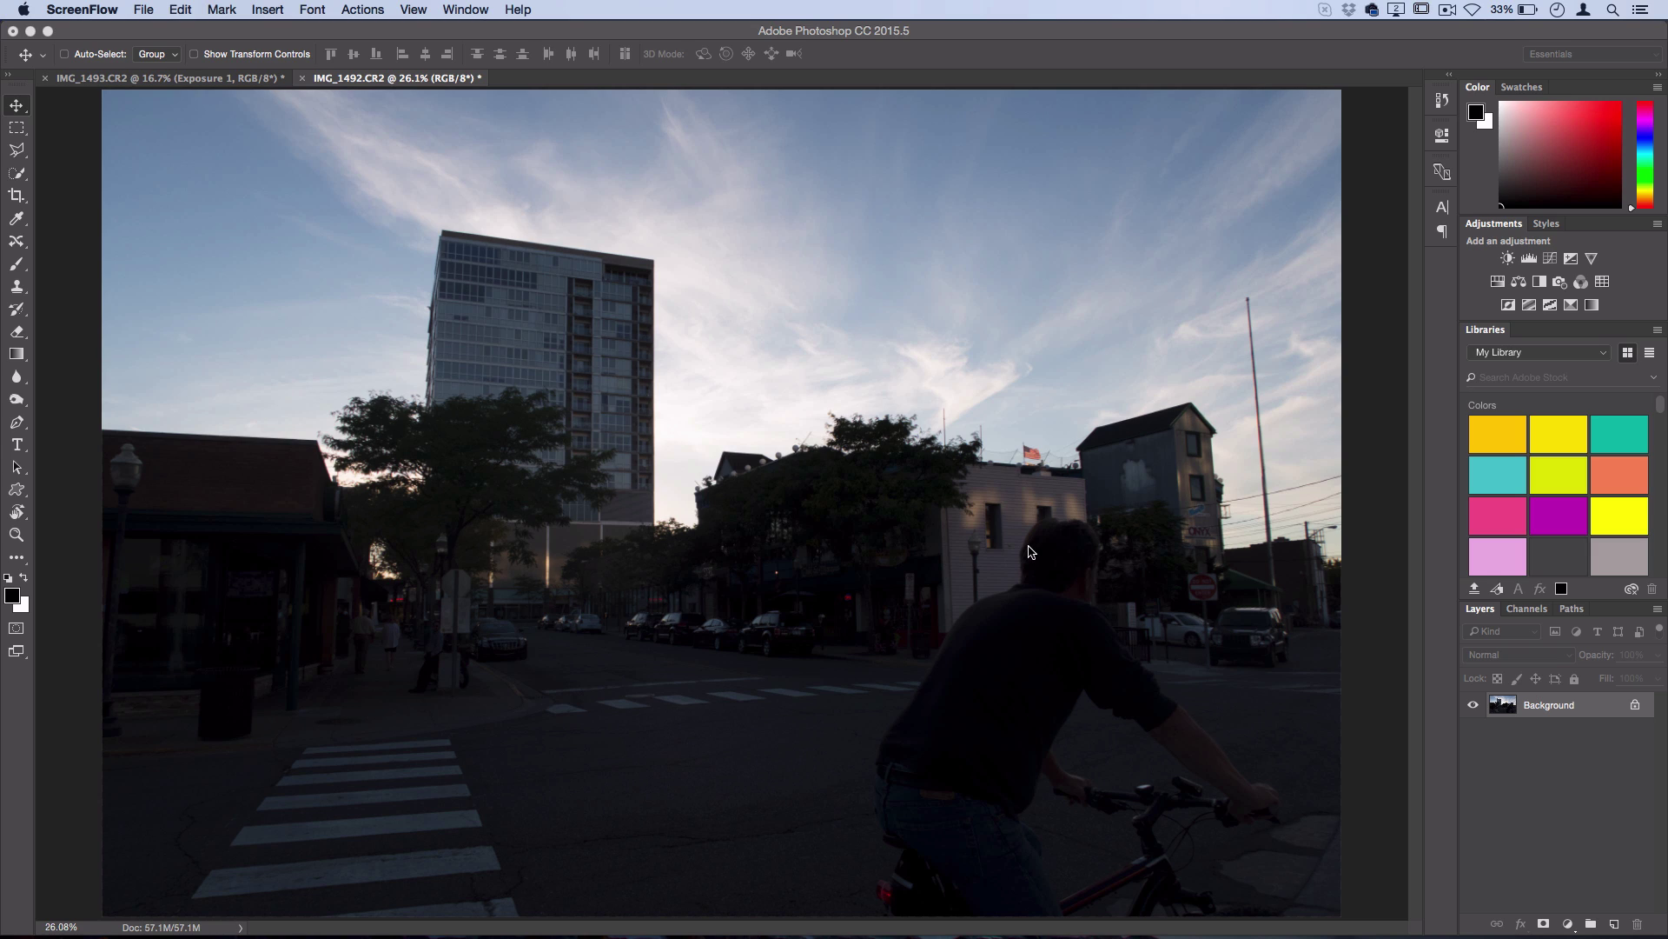
# Add an Exposure 1 adjustment layer brightened to +1.18 and show its mask settings
pyautogui.click(386, 130)
pyautogui.click(292, 9)
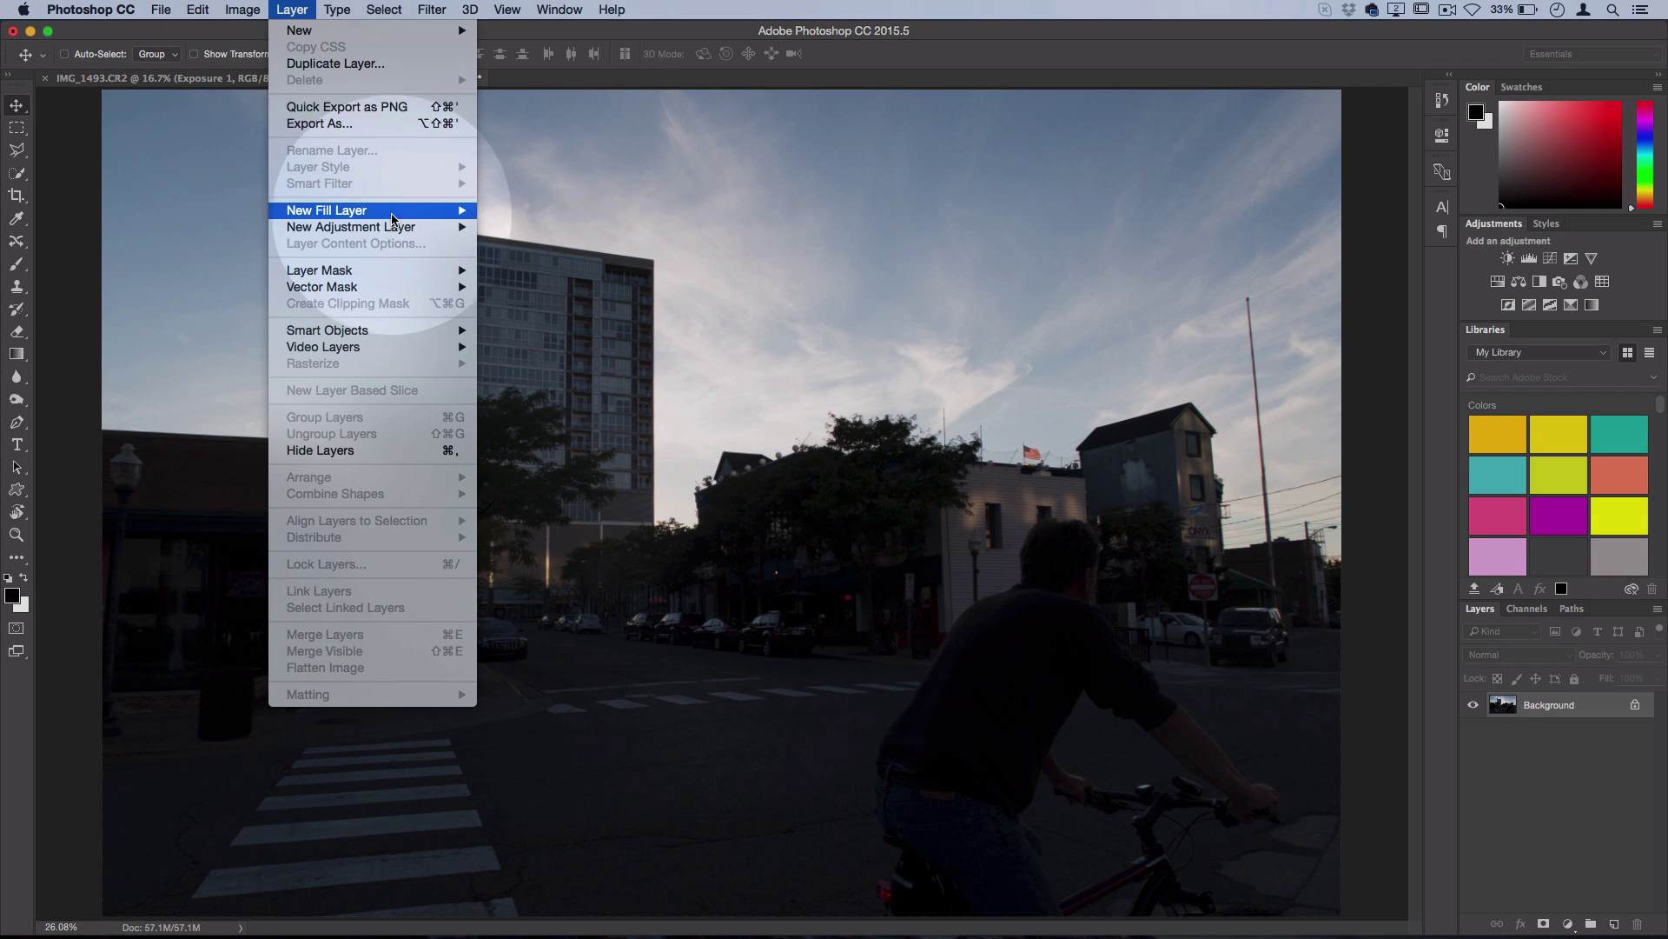
pyautogui.moveTo(396, 227)
pyautogui.click(565, 276)
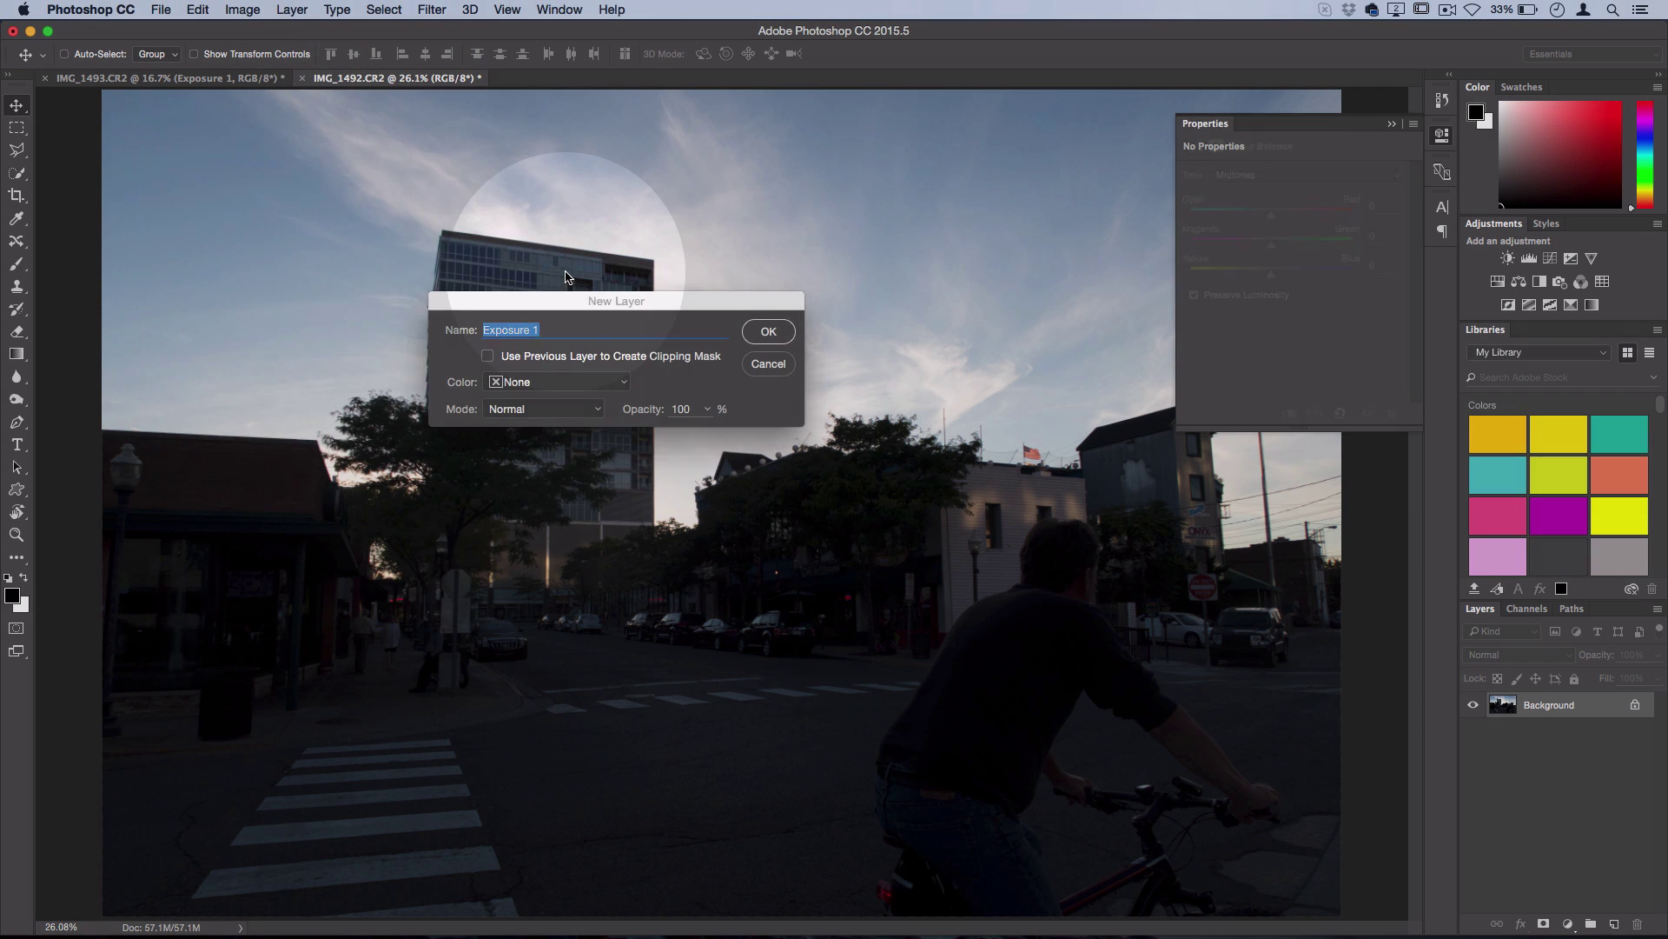
pyautogui.click(768, 331)
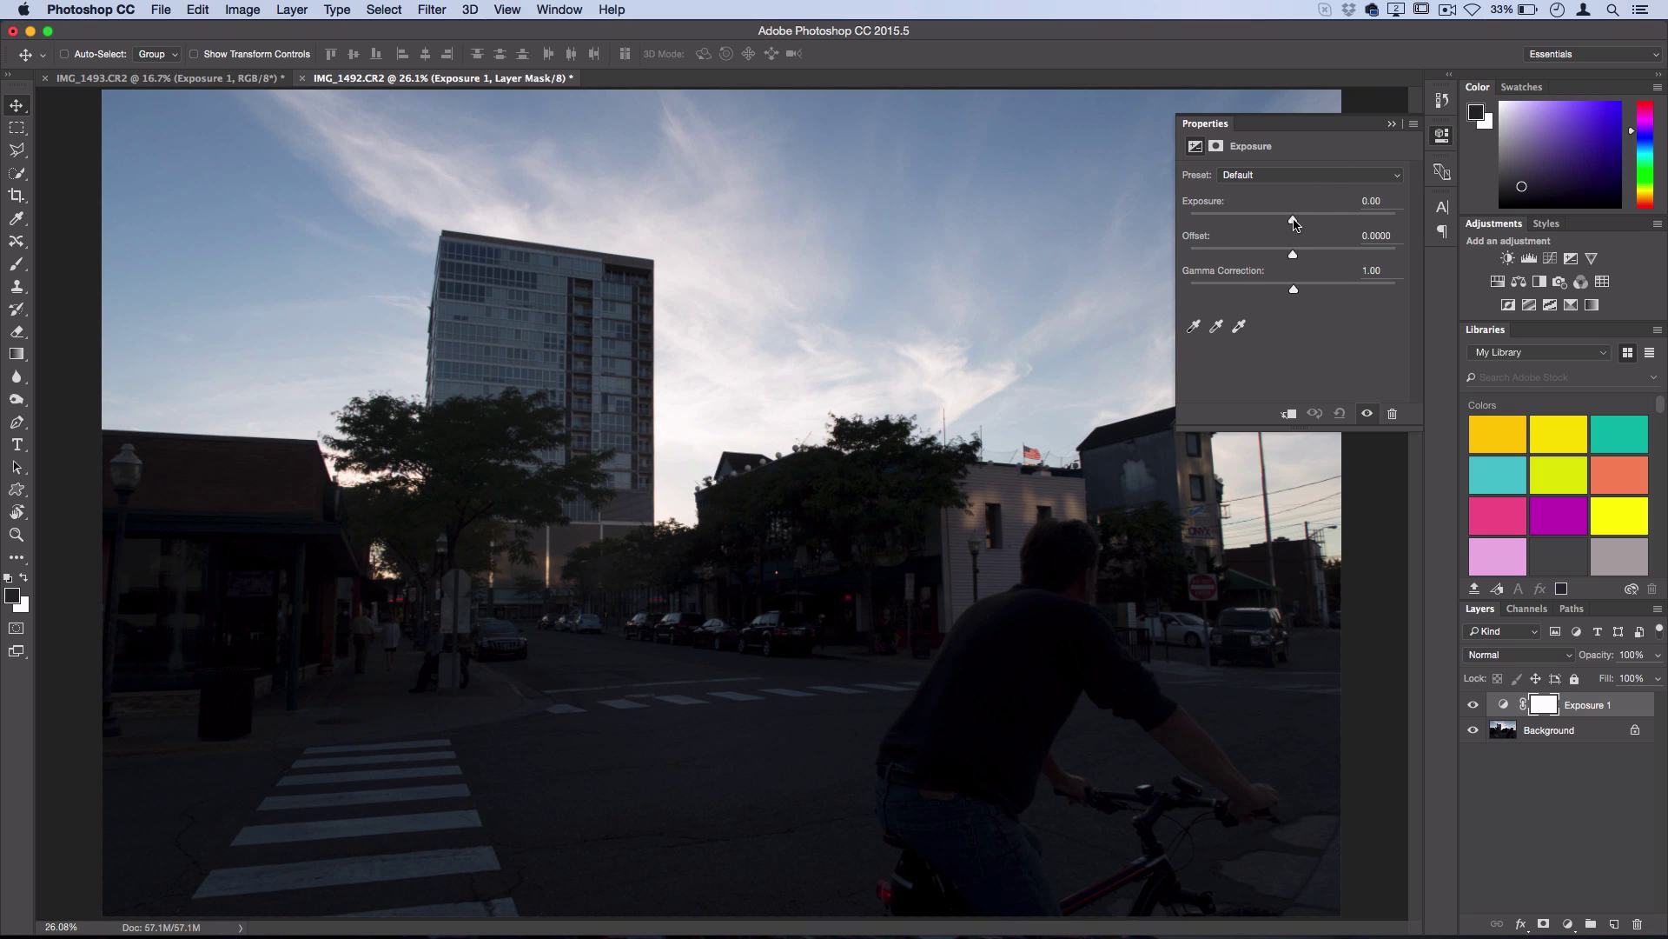
pyautogui.moveTo(1293, 220); pyautogui.dragTo(1311, 221)
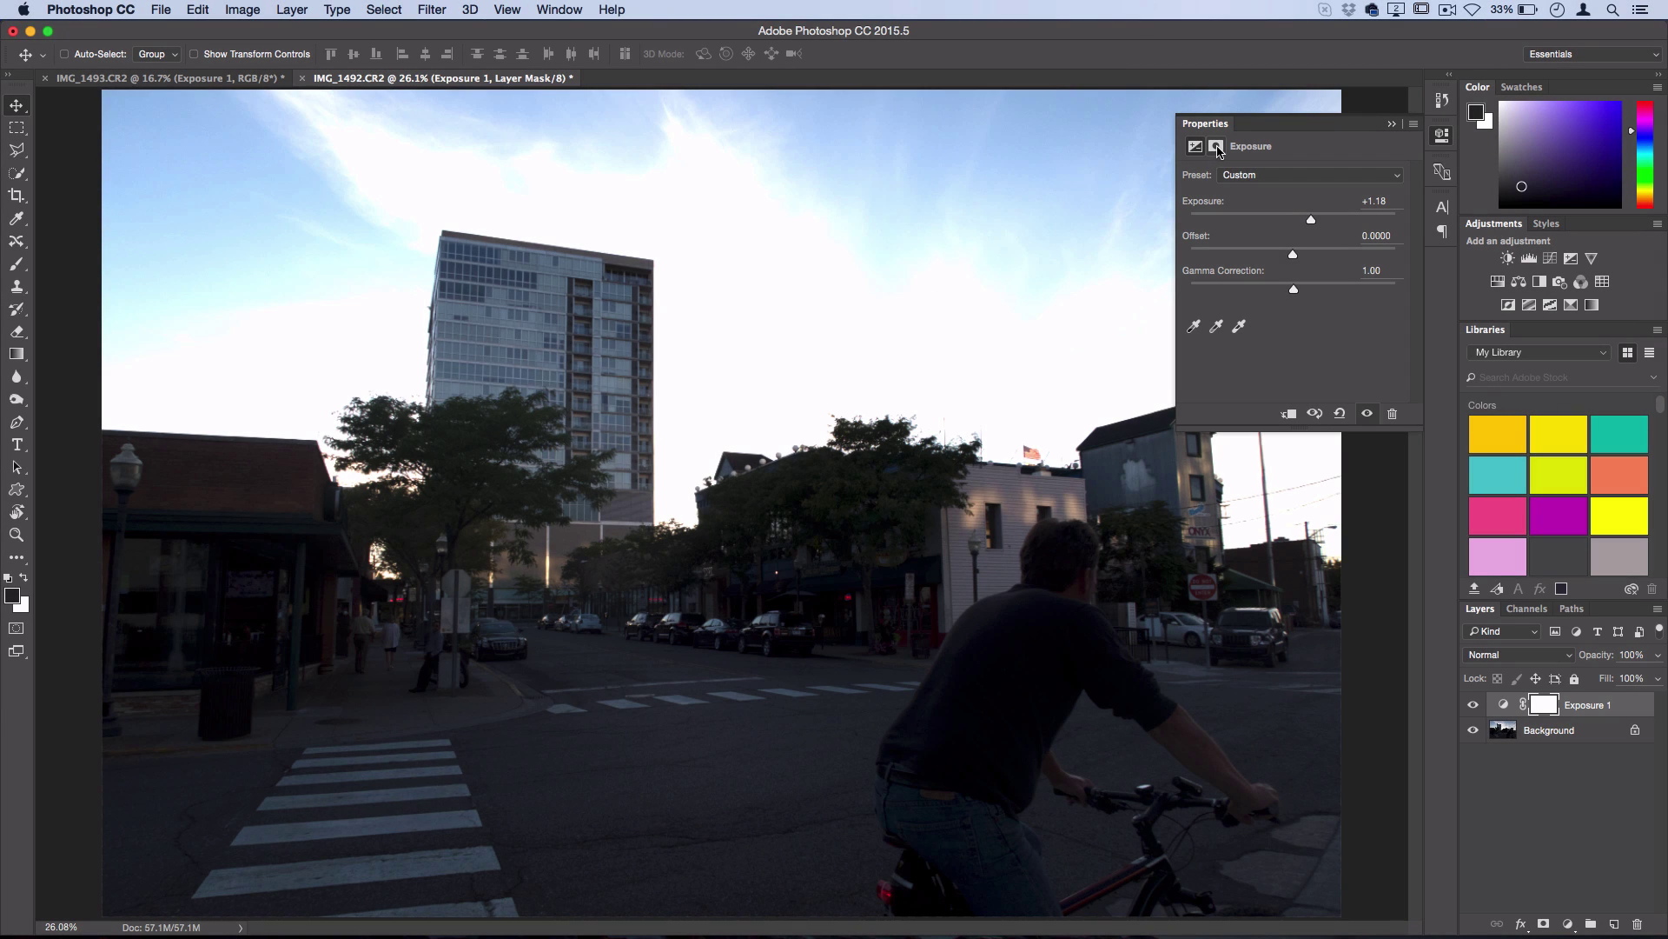
pyautogui.click(1217, 146)
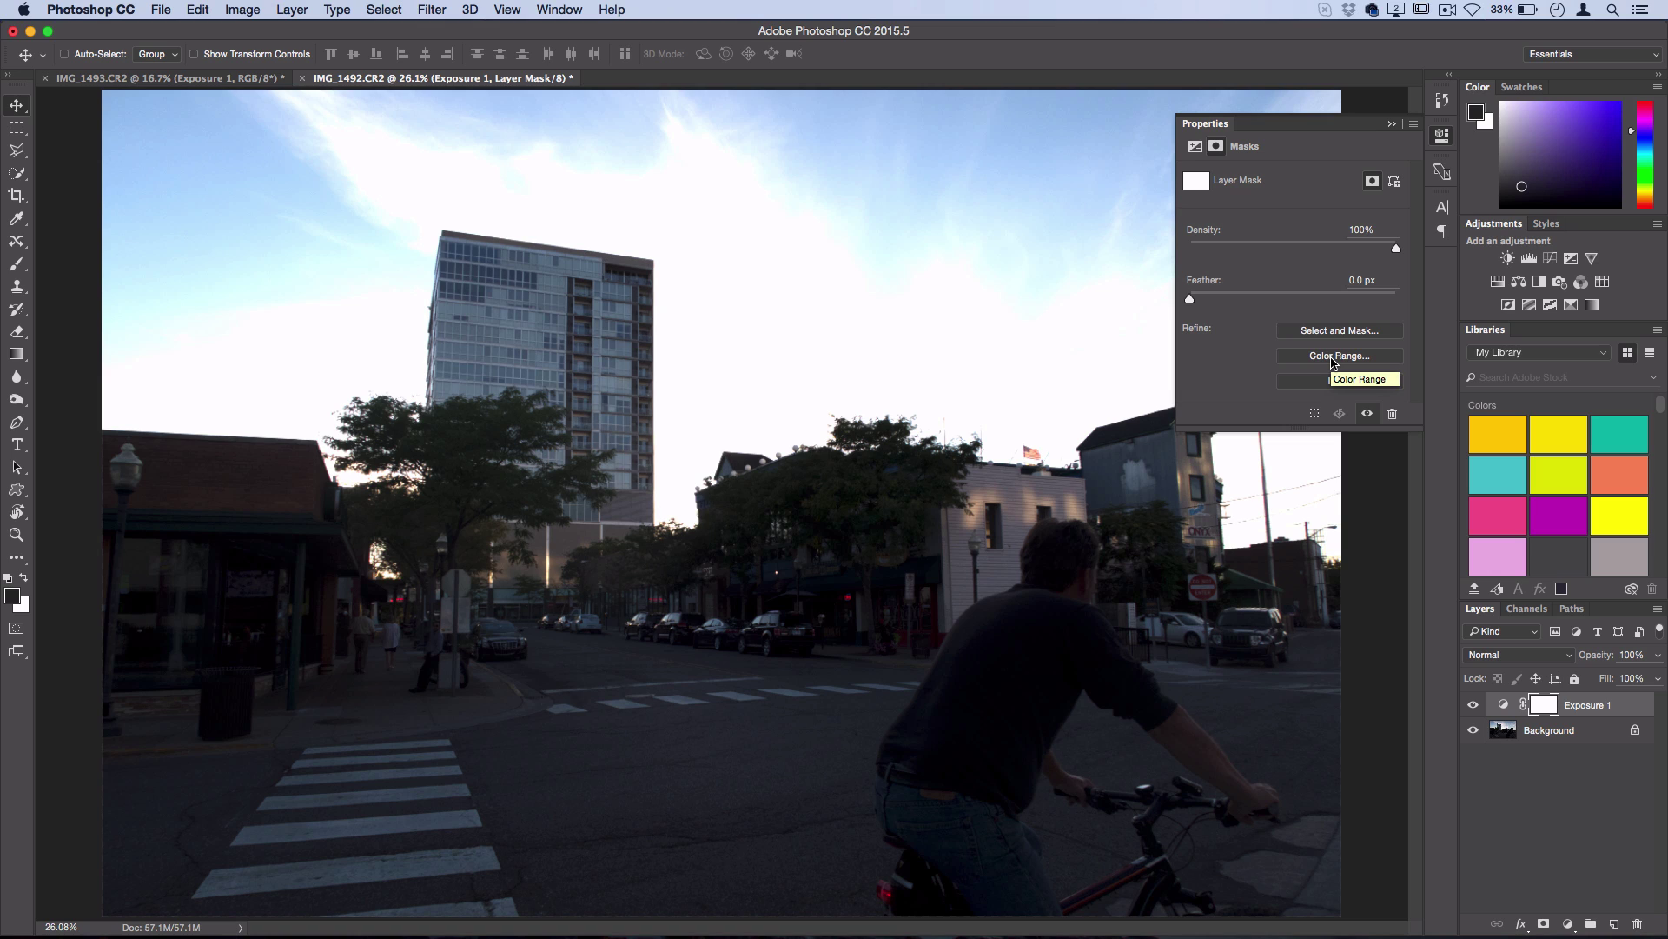
# Mask Exposure 1 with a Color Range sample of the dark road, Fuzziness 75, Range 49%
pyautogui.click(1333, 358)
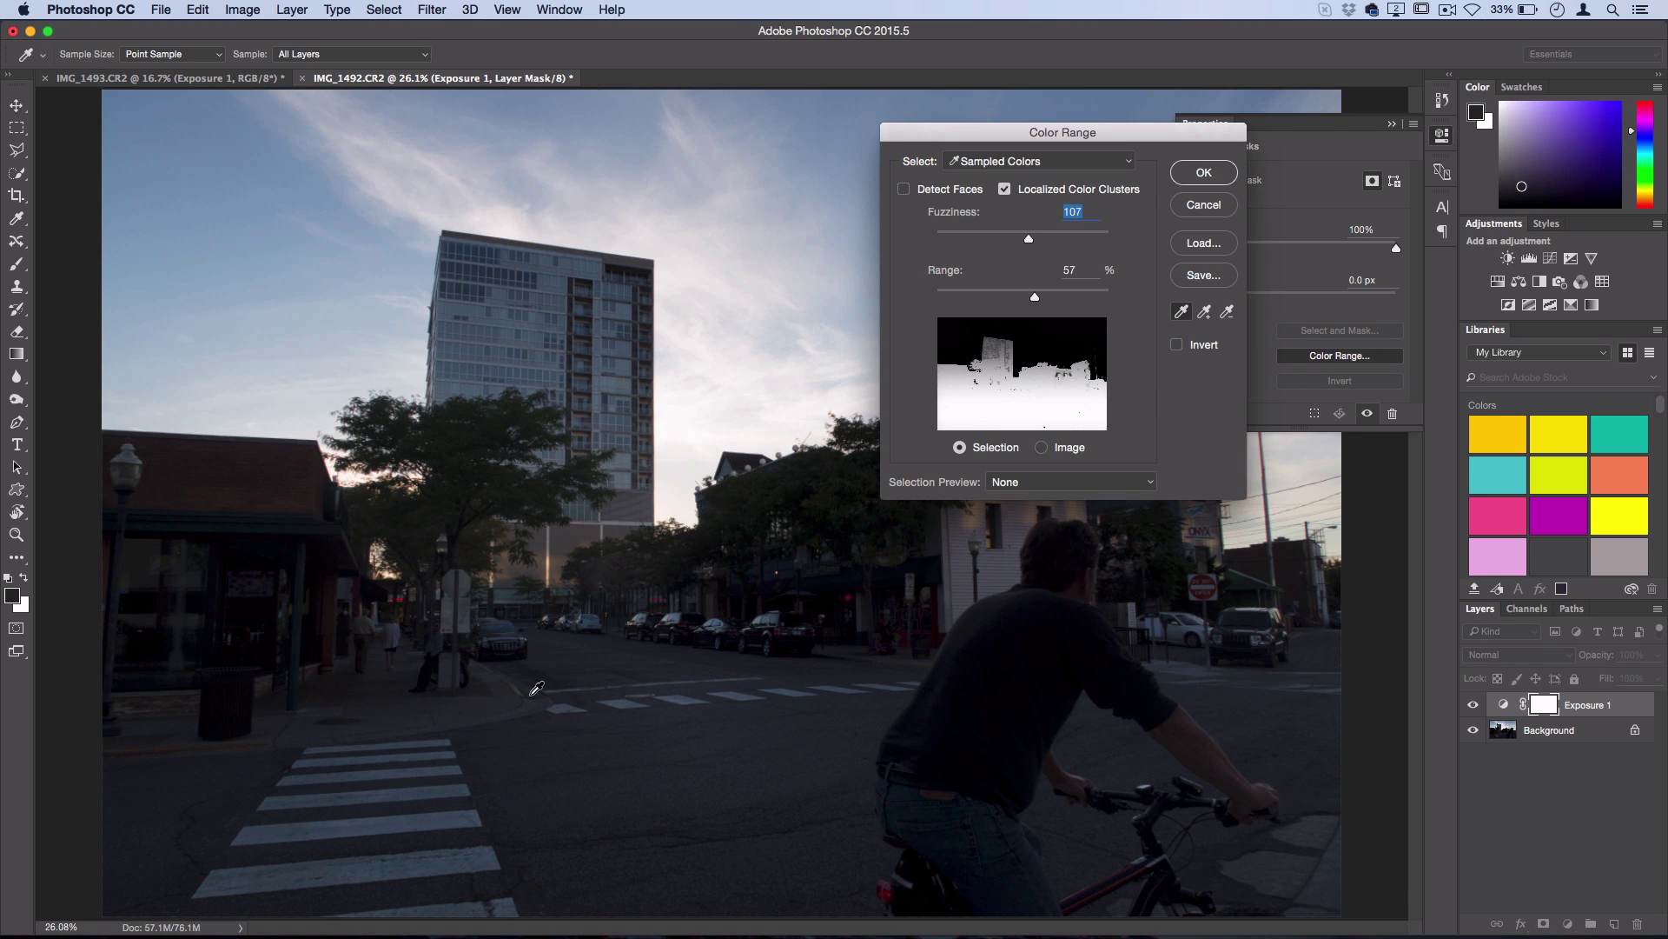
pyautogui.keyDown('shift'); pyautogui.click(488, 706); pyautogui.keyUp('shift')
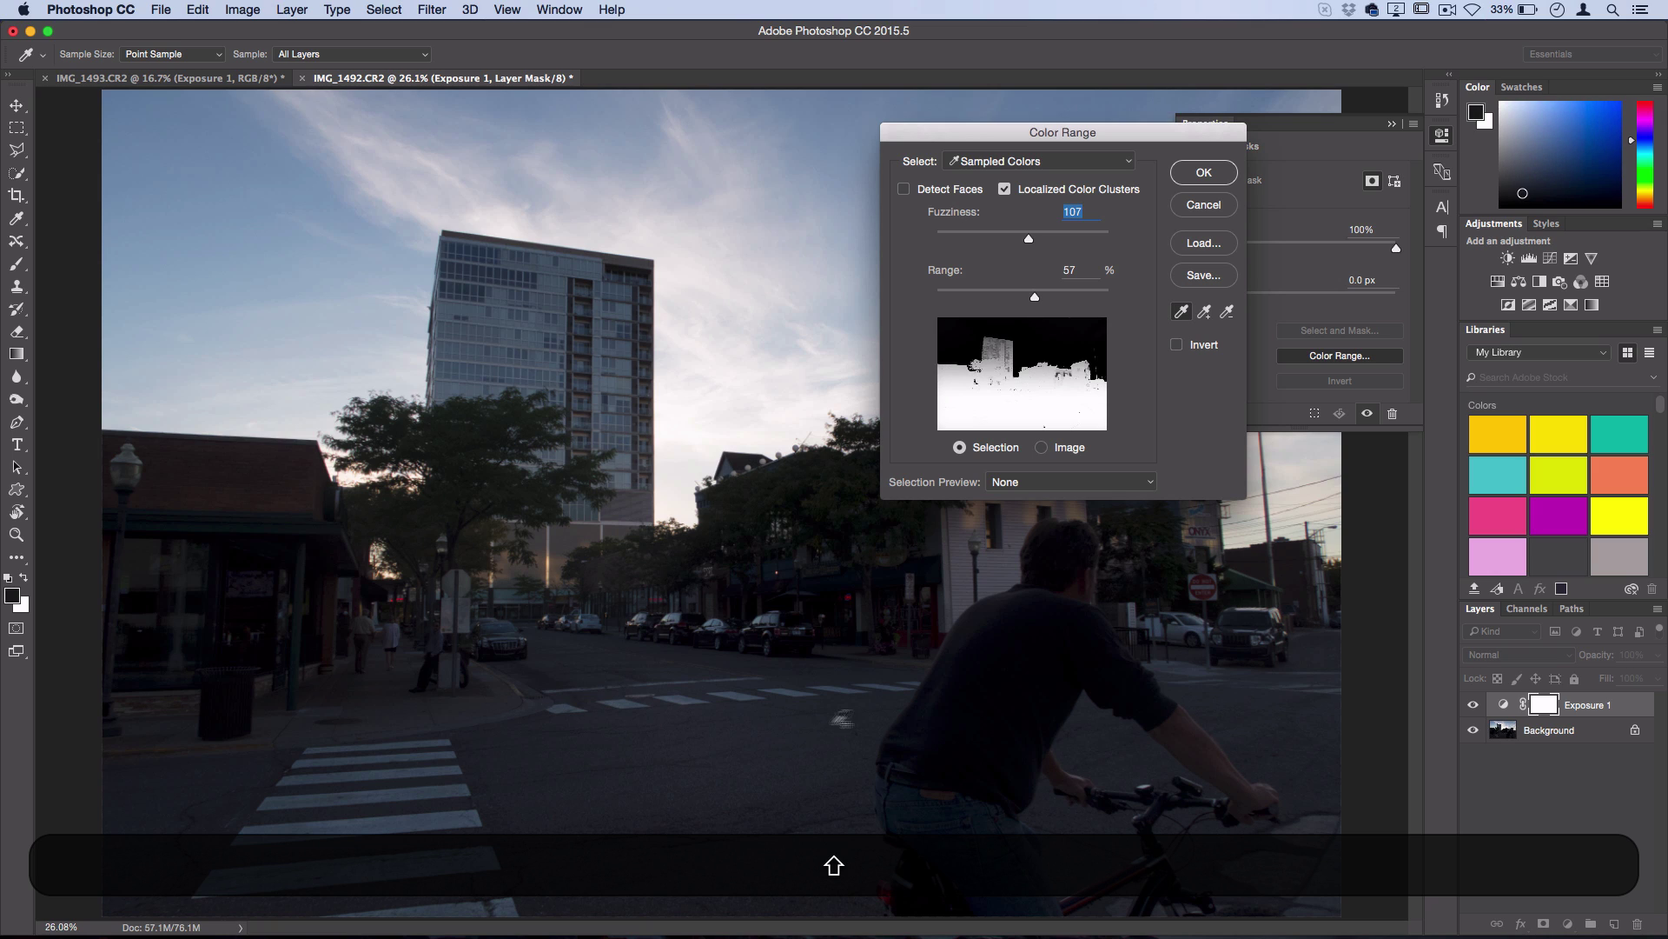
pyautogui.keyDown('shift'); pyautogui.click(942, 709); pyautogui.keyUp('shift')
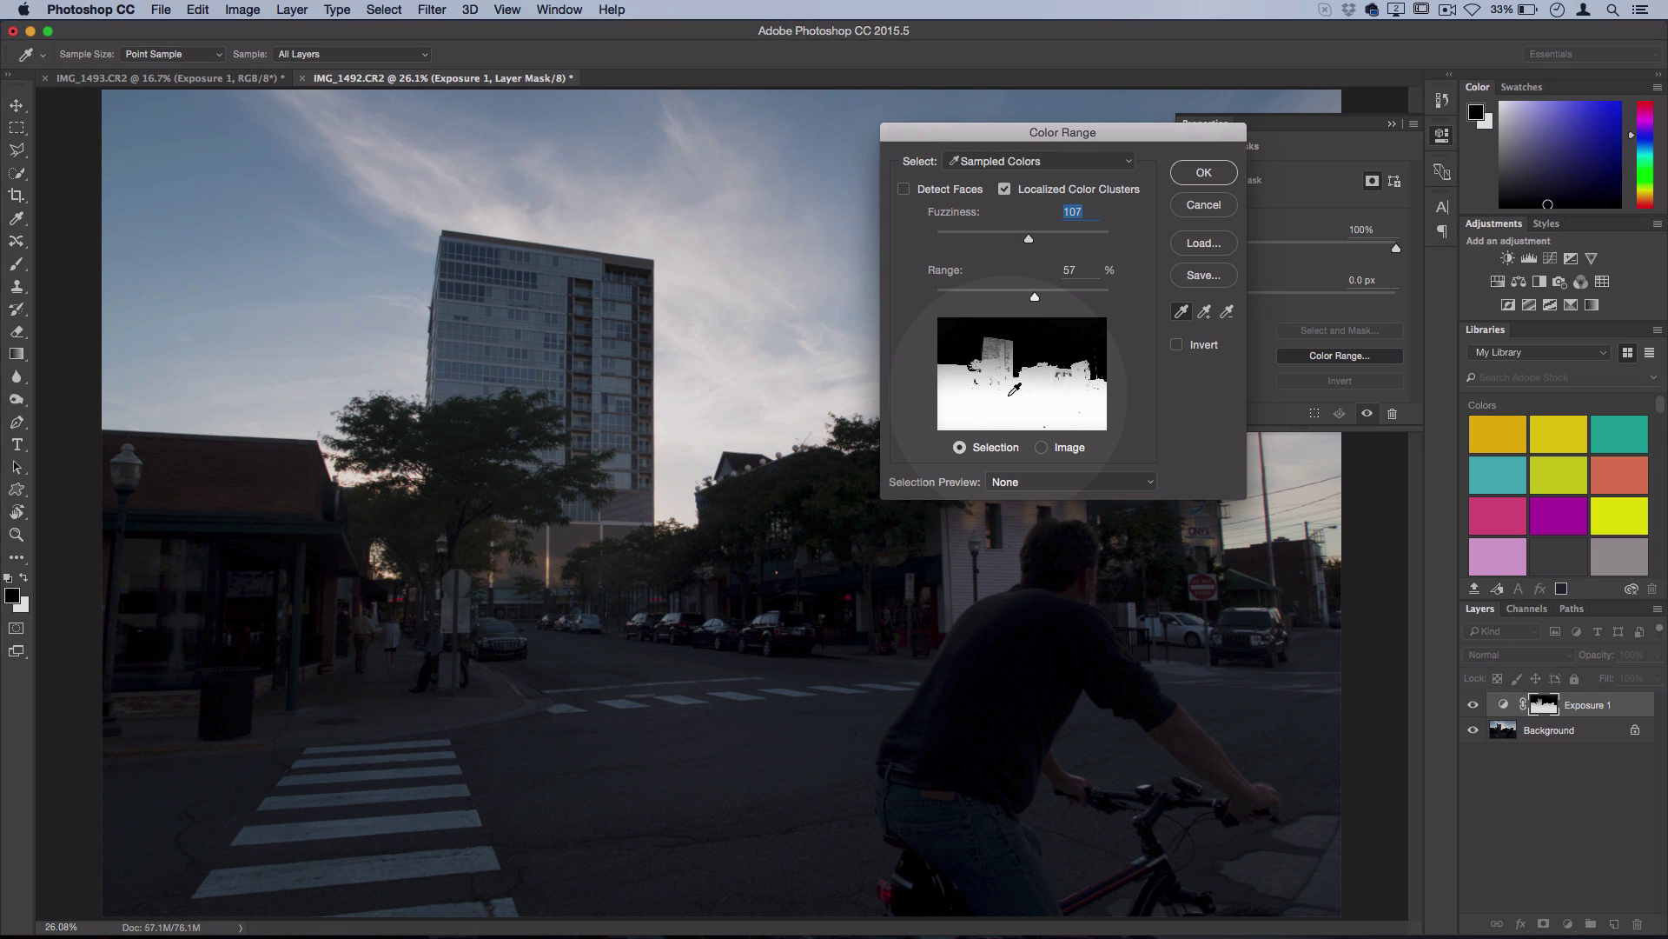
pyautogui.click(1002, 237)
pyautogui.moveTo(1034, 298)
pyautogui.mouseDown()
pyautogui.moveTo(1001, 298)
pyautogui.moveTo(1022, 298)
pyautogui.mouseUp()
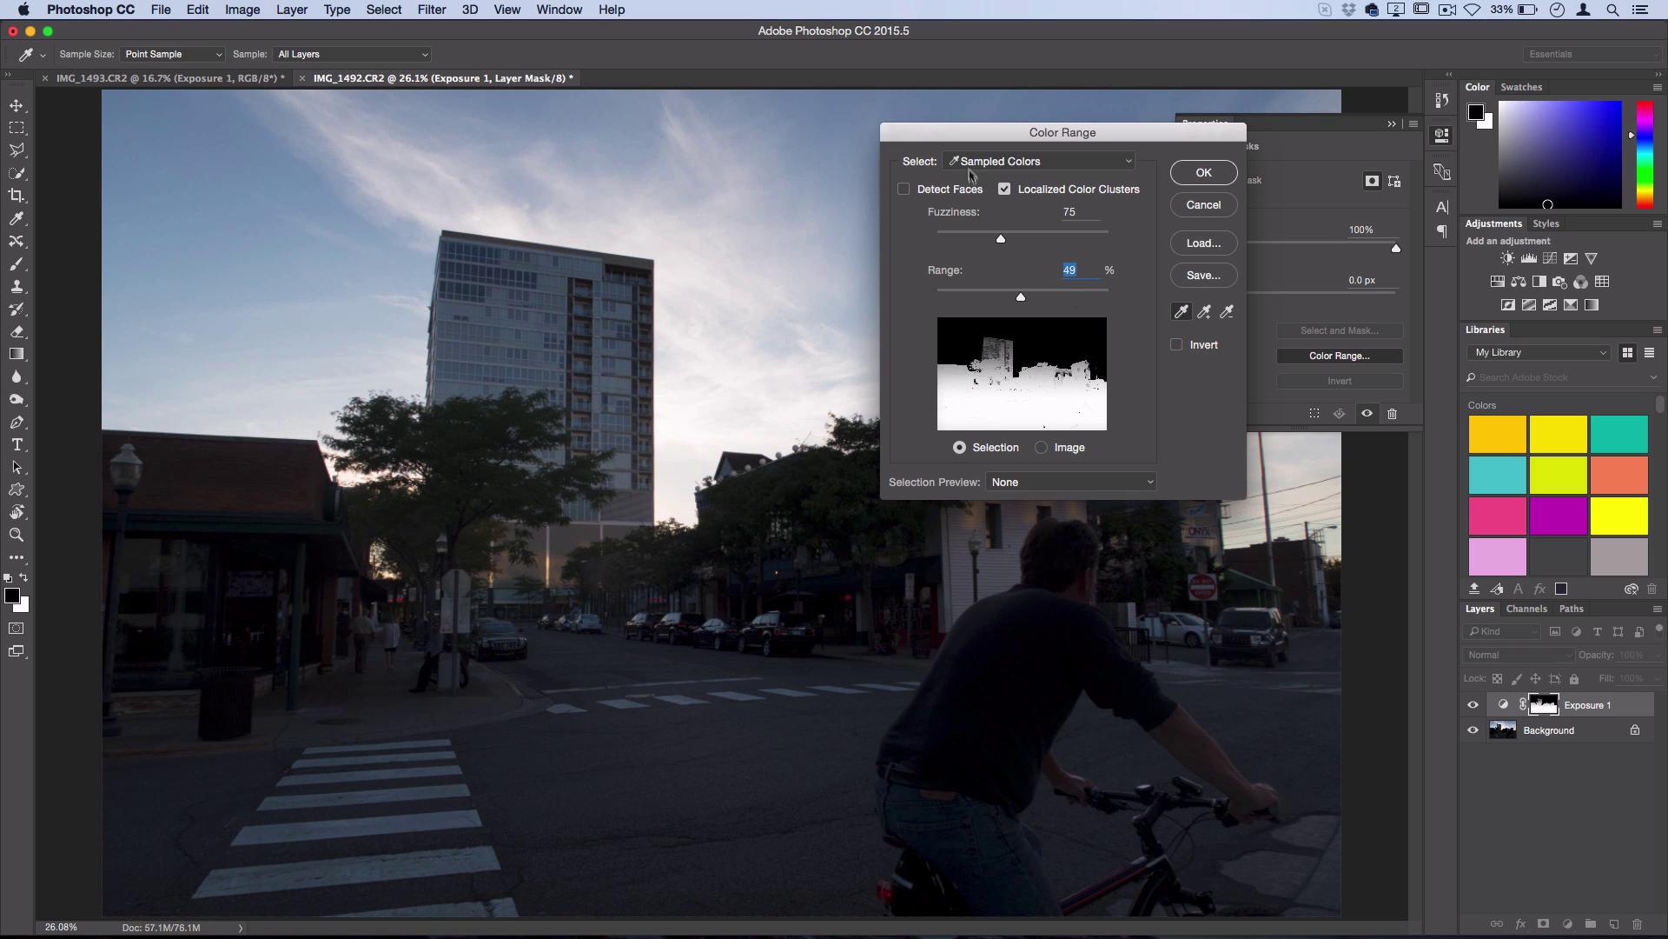
pyautogui.moveTo(963, 136); pyautogui.dragTo(711, 247)
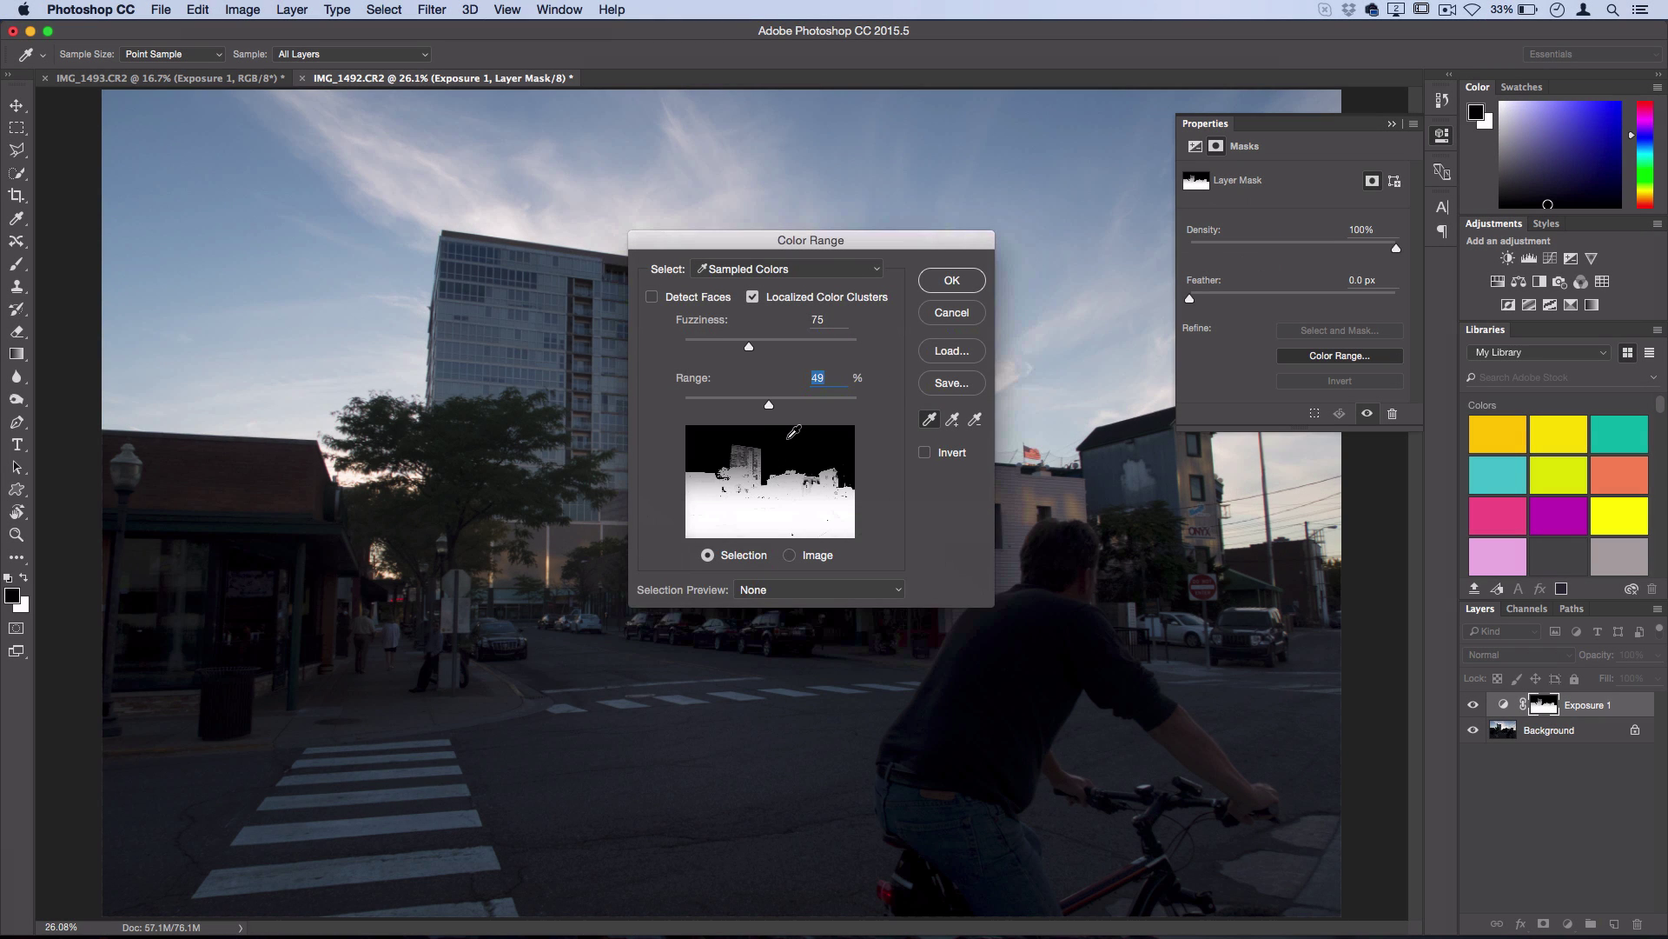
pyautogui.click(949, 283)
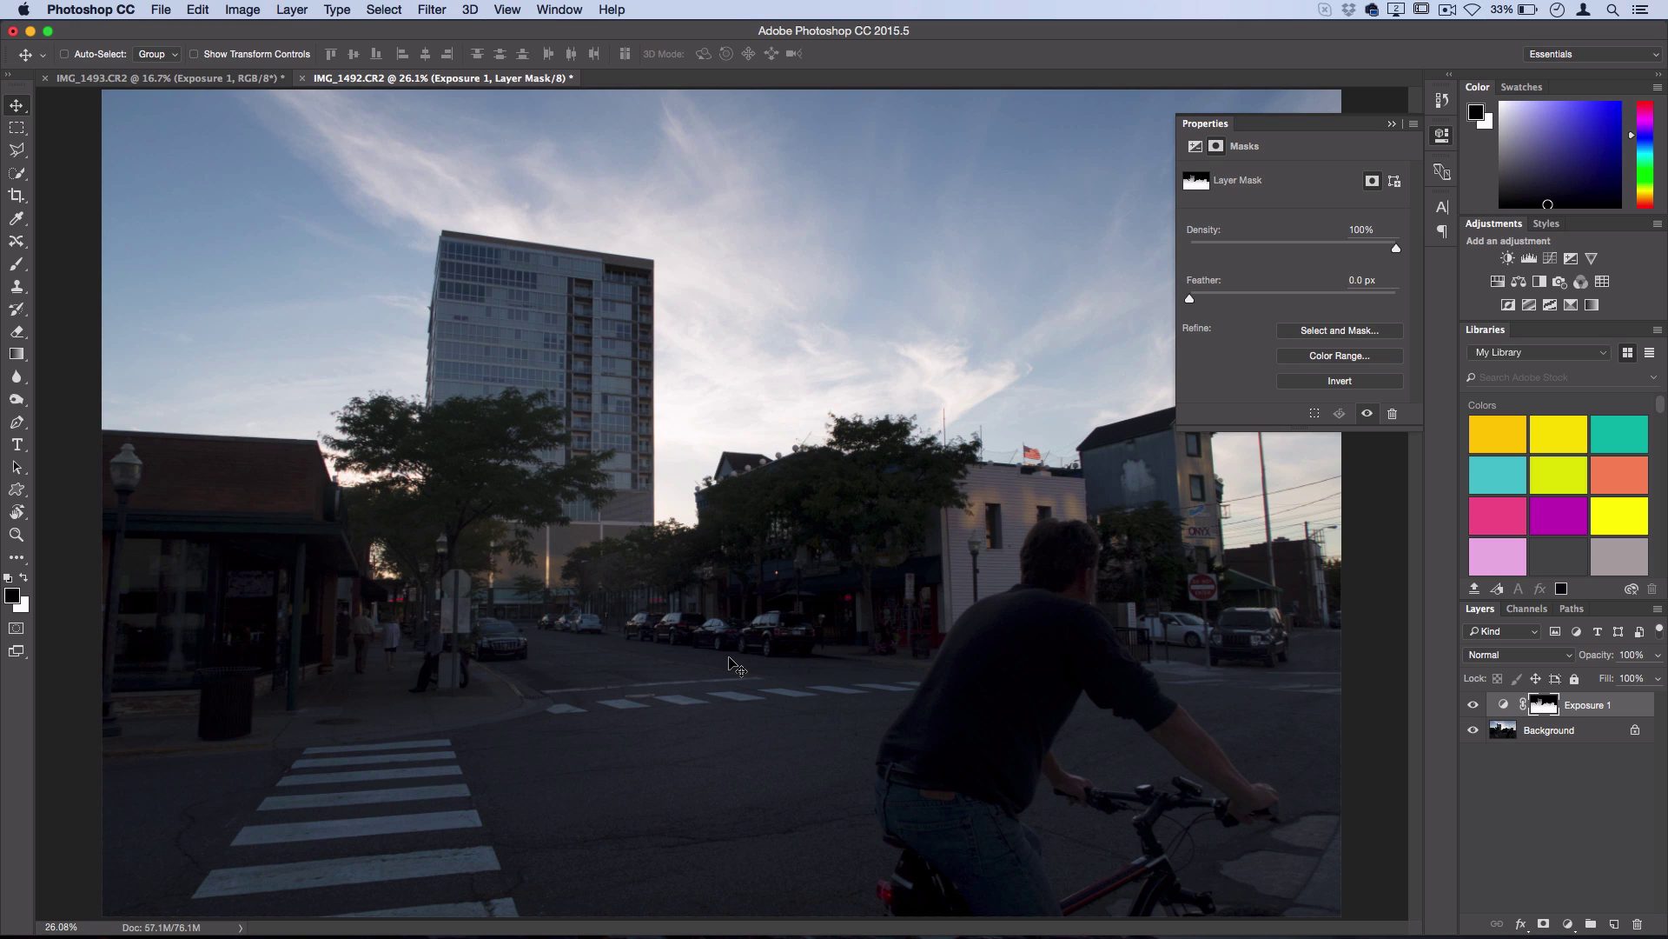
# Collapse the adjustment settings and compare the image with Exposure 1 hidden and shown
pyautogui.click(1442, 135)
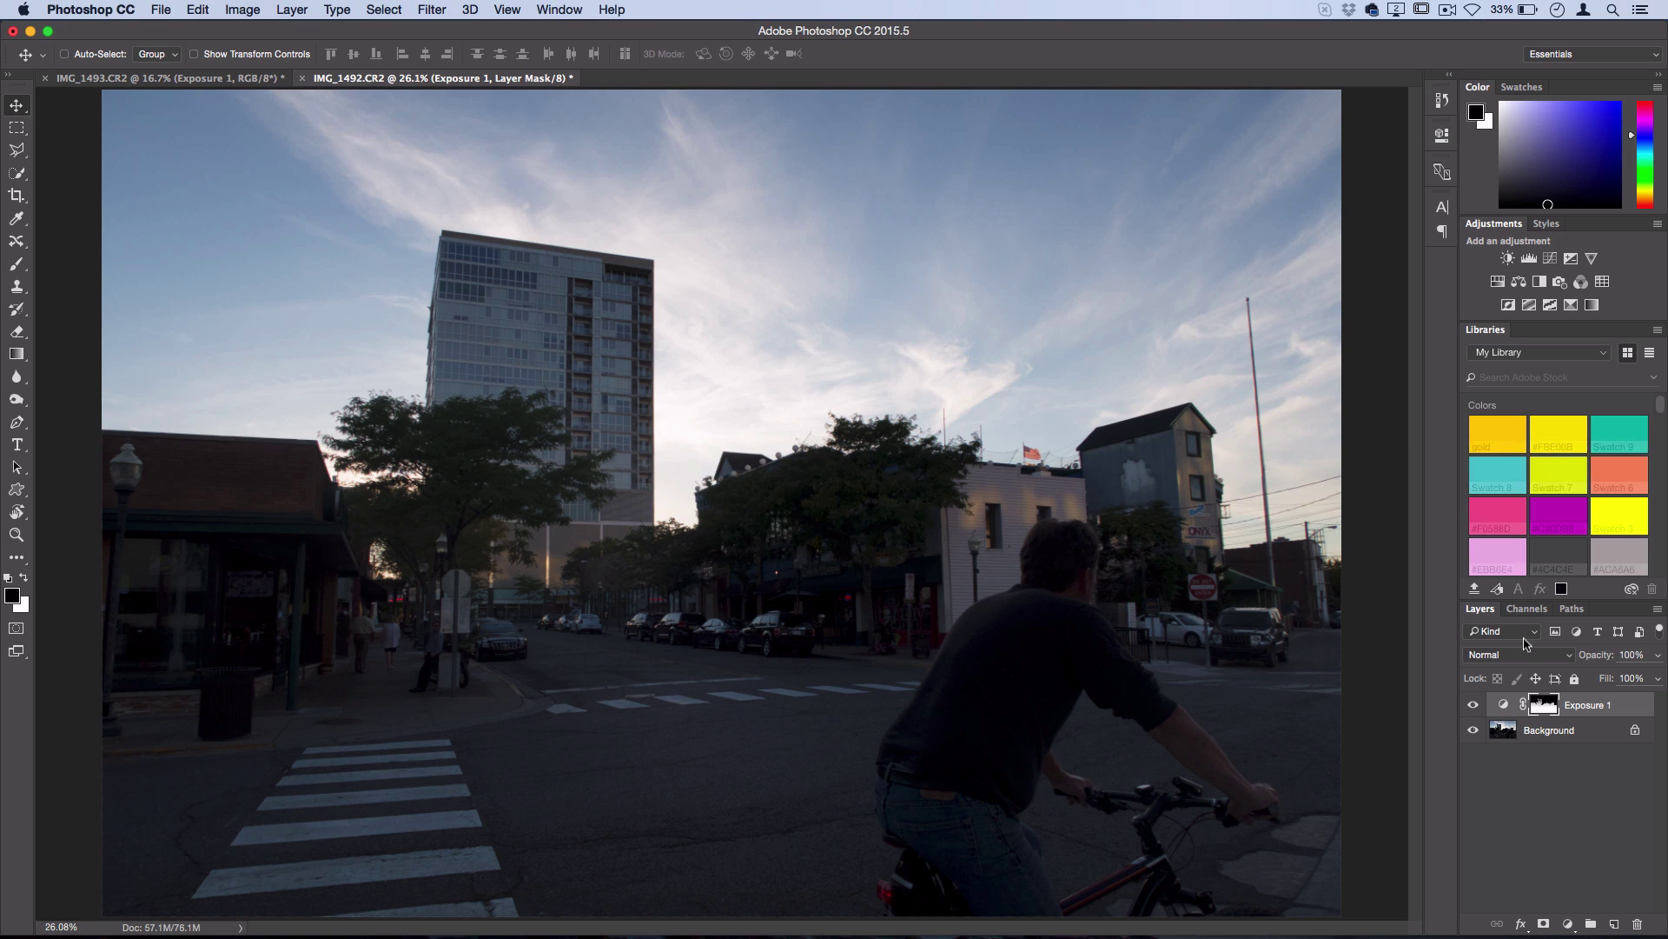
pyautogui.click(1473, 705)
pyautogui.click(1473, 705)
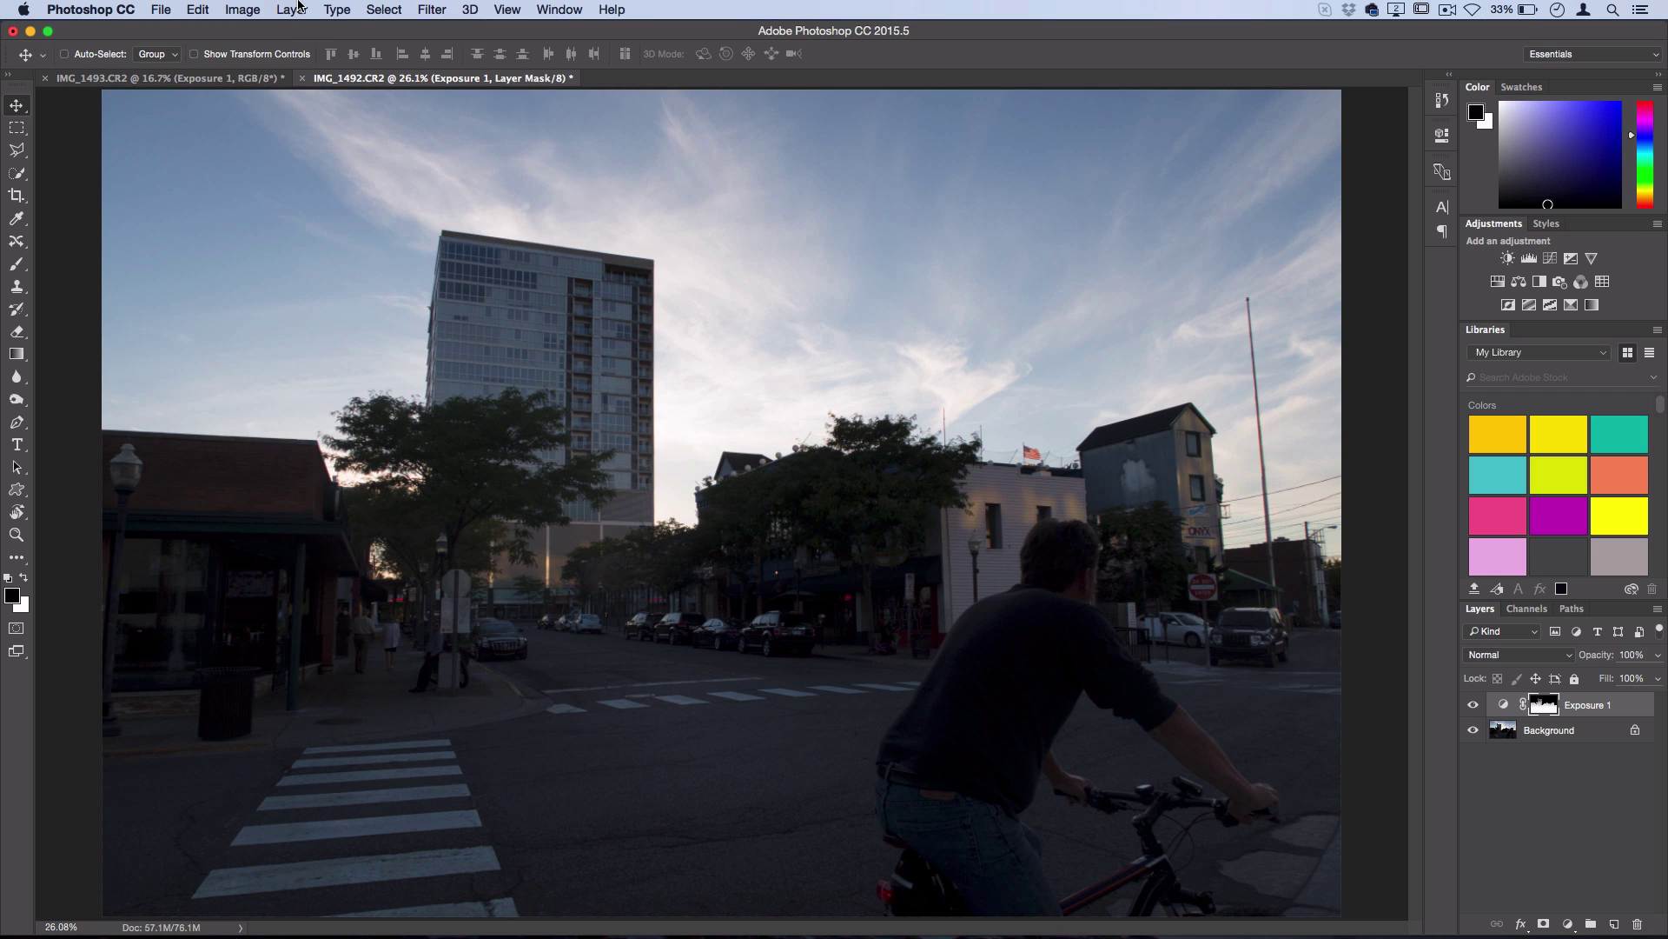
# Add a Color Balance 1 layer, toggle Preserve Luminosity, and set Tone to Highlights
pyautogui.click(297, 10)
pyautogui.moveTo(403, 228)
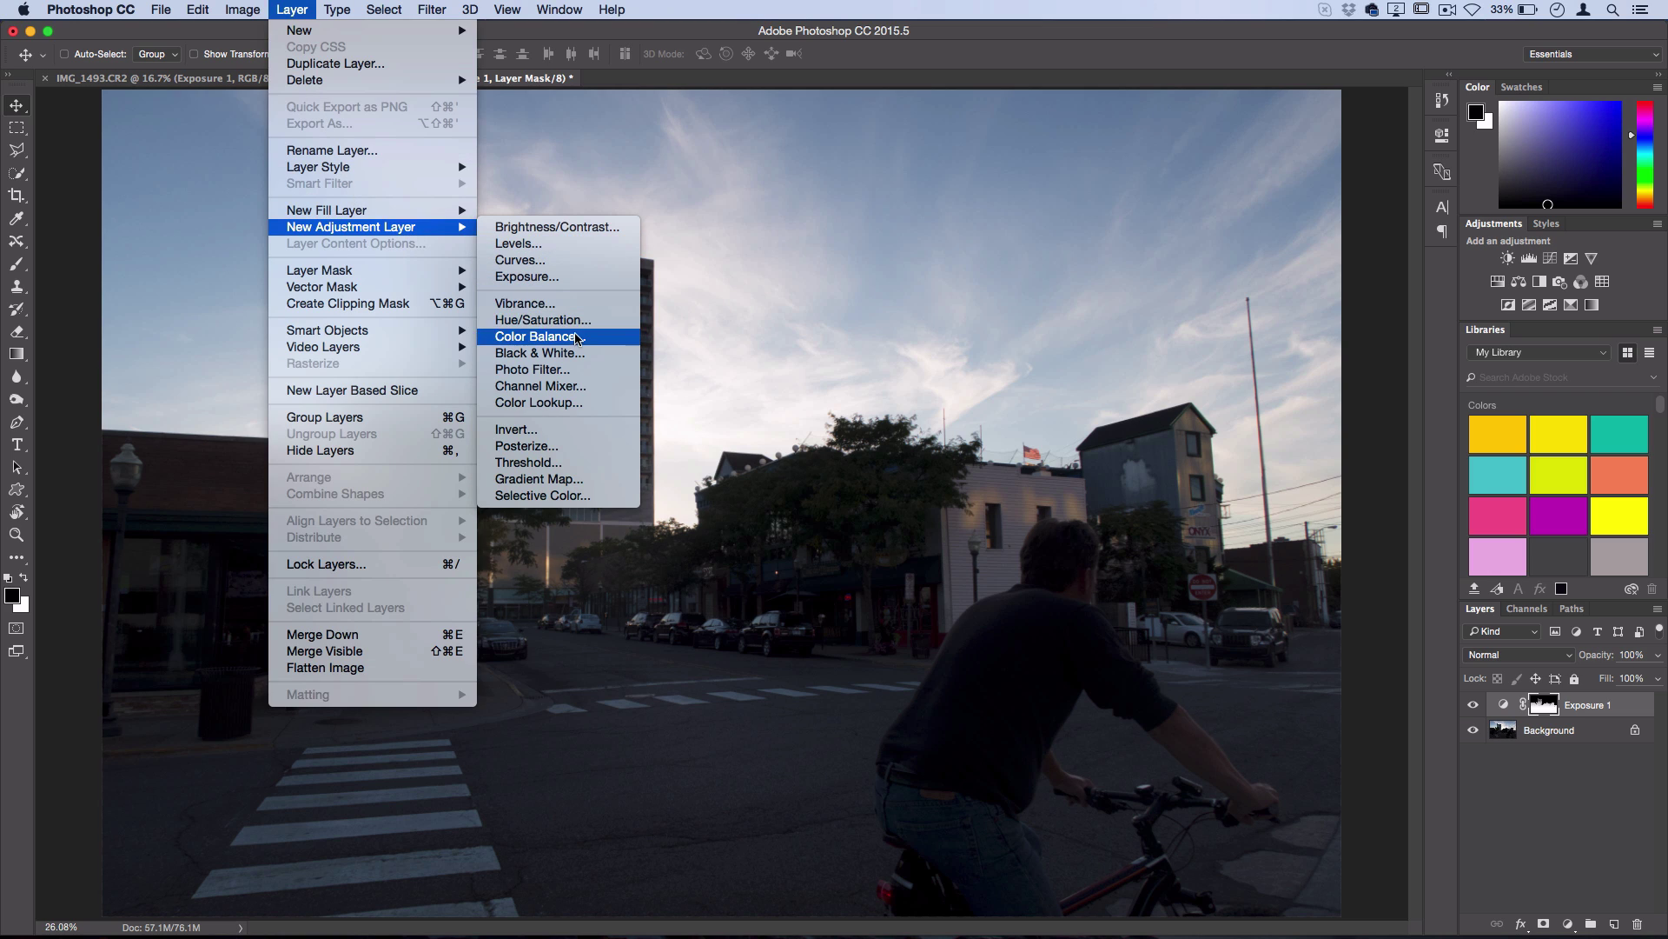
pyautogui.click(539, 336)
pyautogui.click(769, 336)
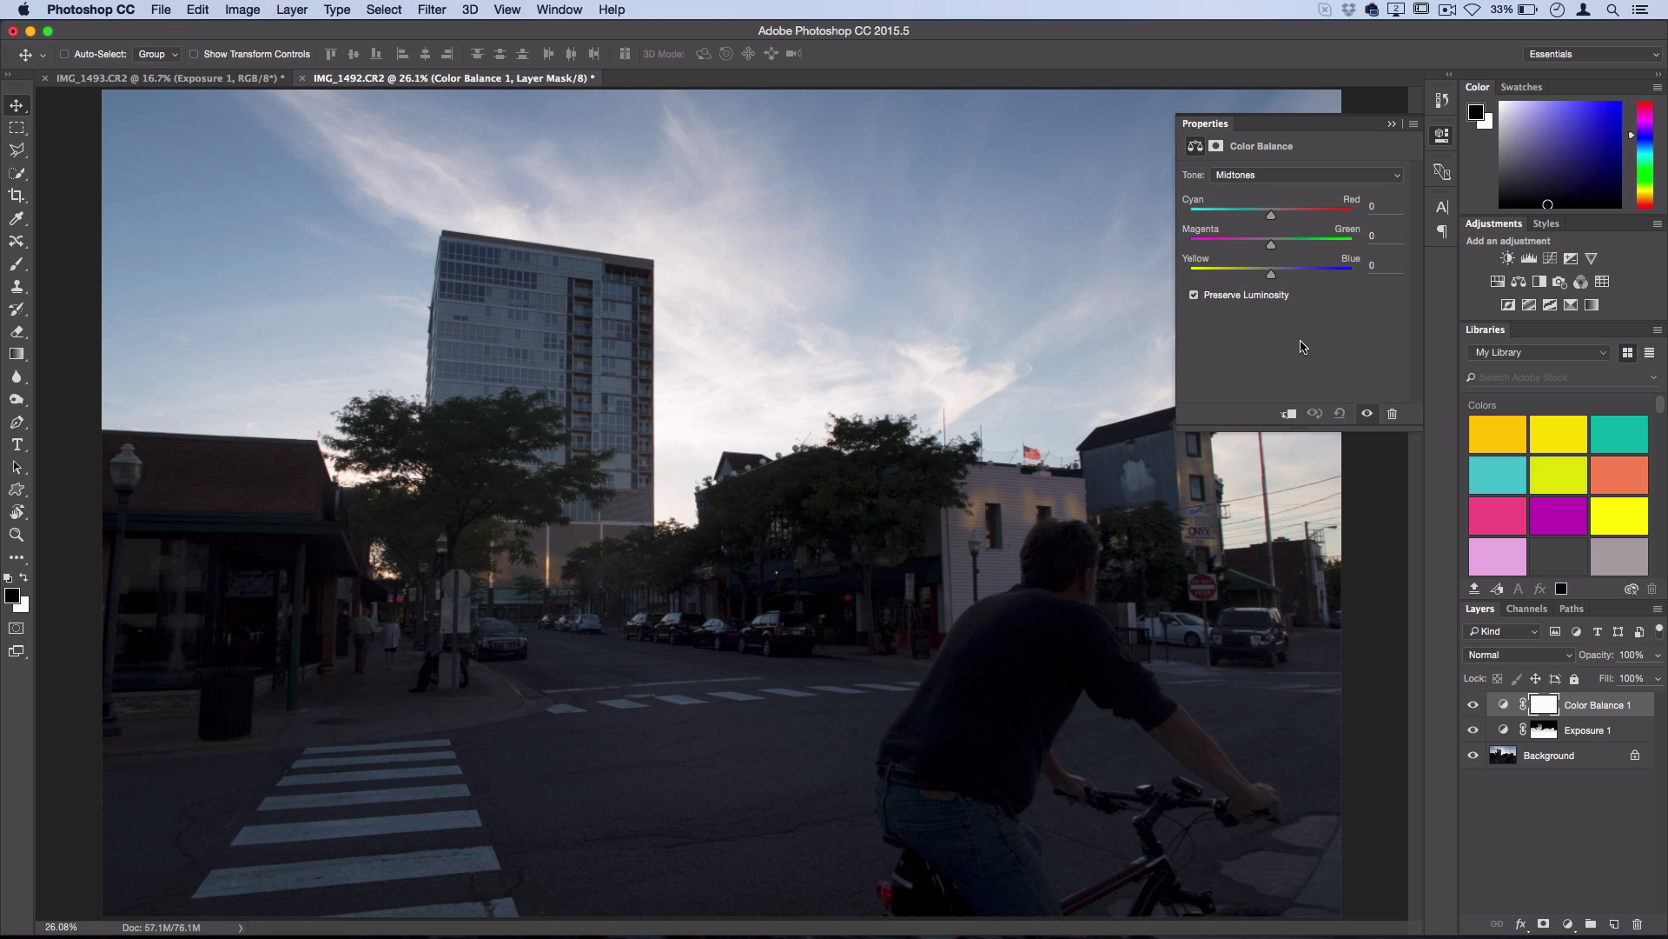
pyautogui.click(1194, 295)
pyautogui.click(1231, 176)
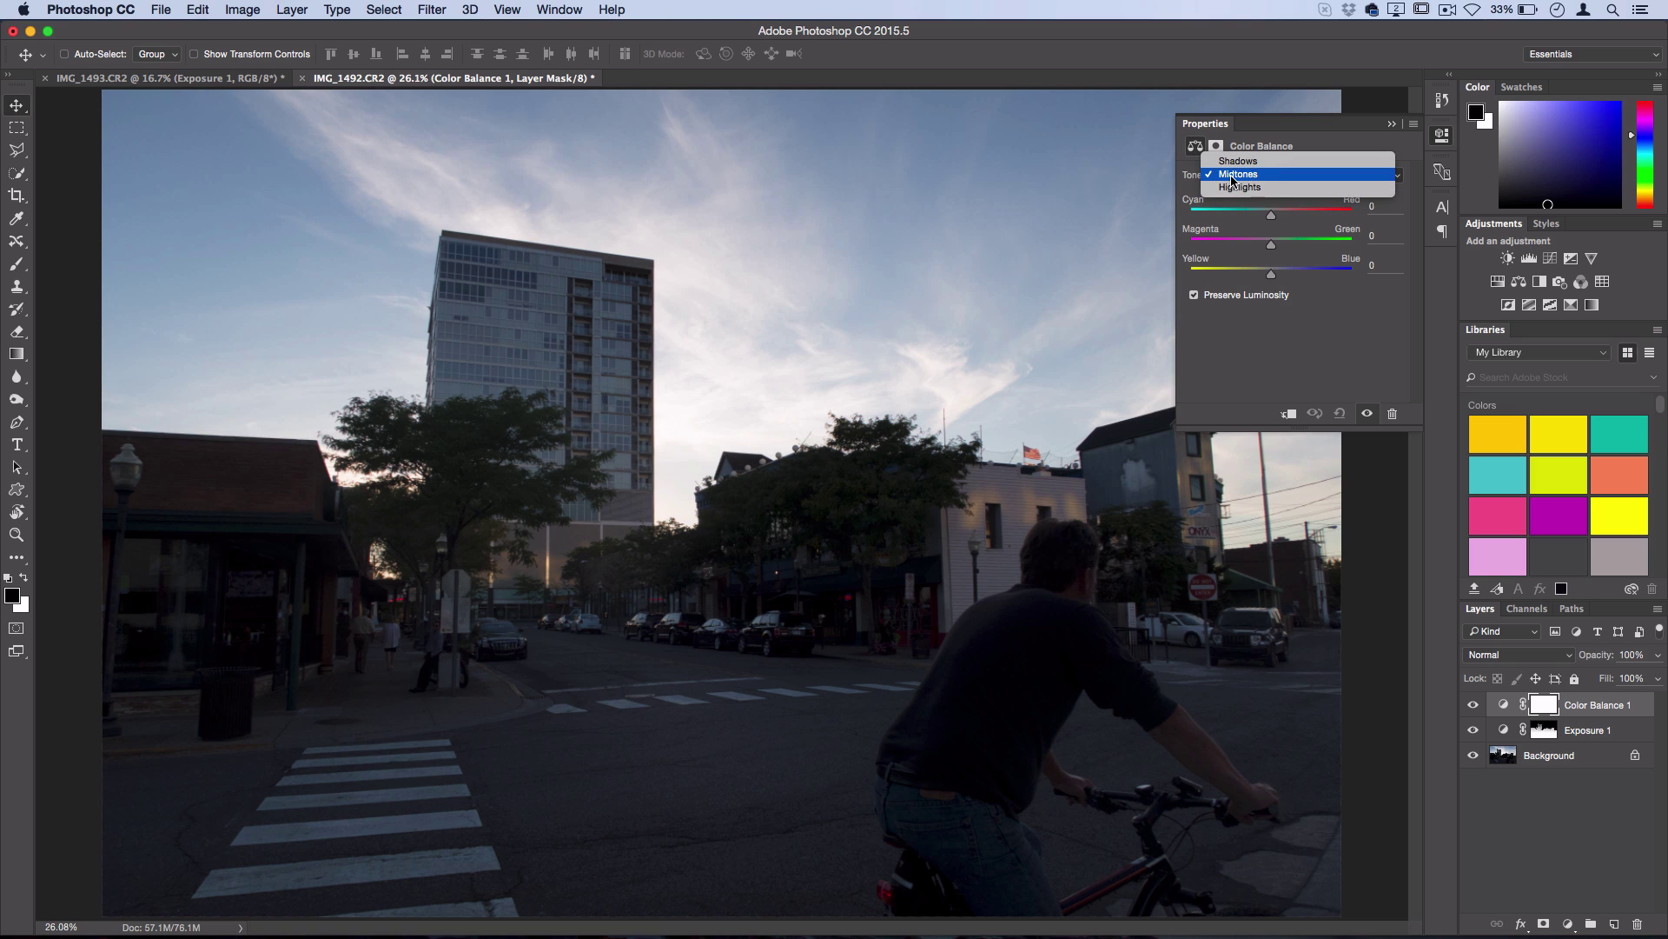
pyautogui.click(1238, 187)
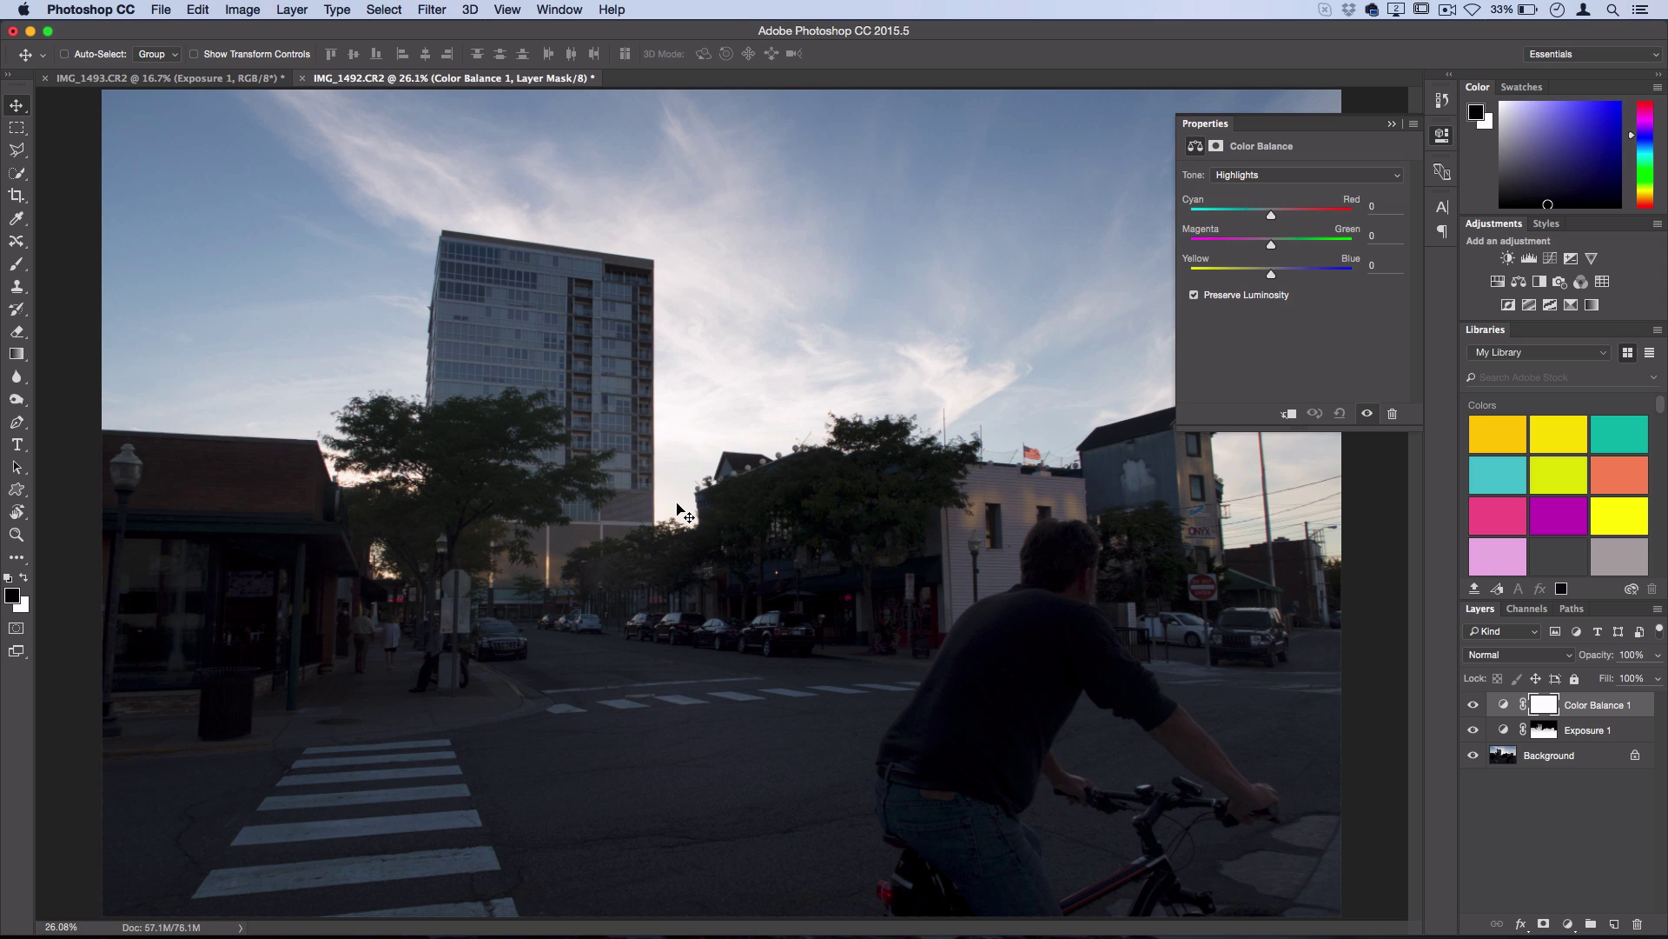
# Set the highlights to Yellow/Blue -22 and Cyan/Red +17
pyautogui.moveTo(1271, 275); pyautogui.dragTo(1256, 276)
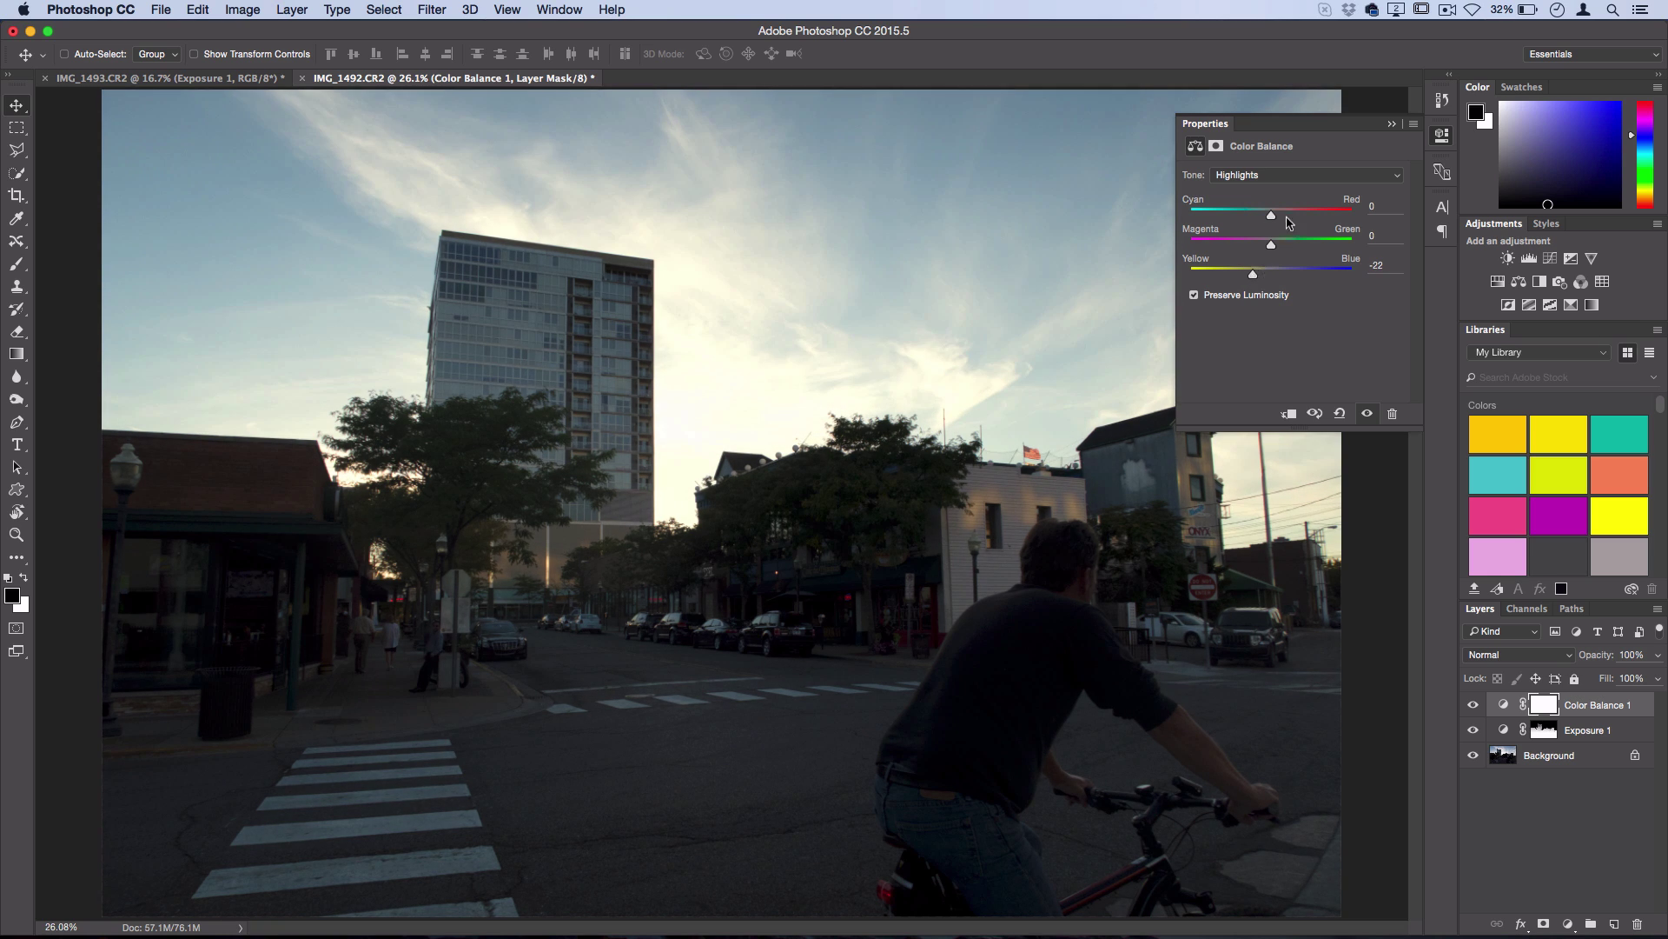
pyautogui.moveTo(1279, 218); pyautogui.dragTo(1286, 218)
# Switch Tone to Shadows and set Yellow/Blue +9, Cyan/Red -4, Magenta/Green -1
pyautogui.click(1252, 175)
pyautogui.click(1252, 147)
pyautogui.moveTo(1290, 275); pyautogui.dragTo(1278, 273)
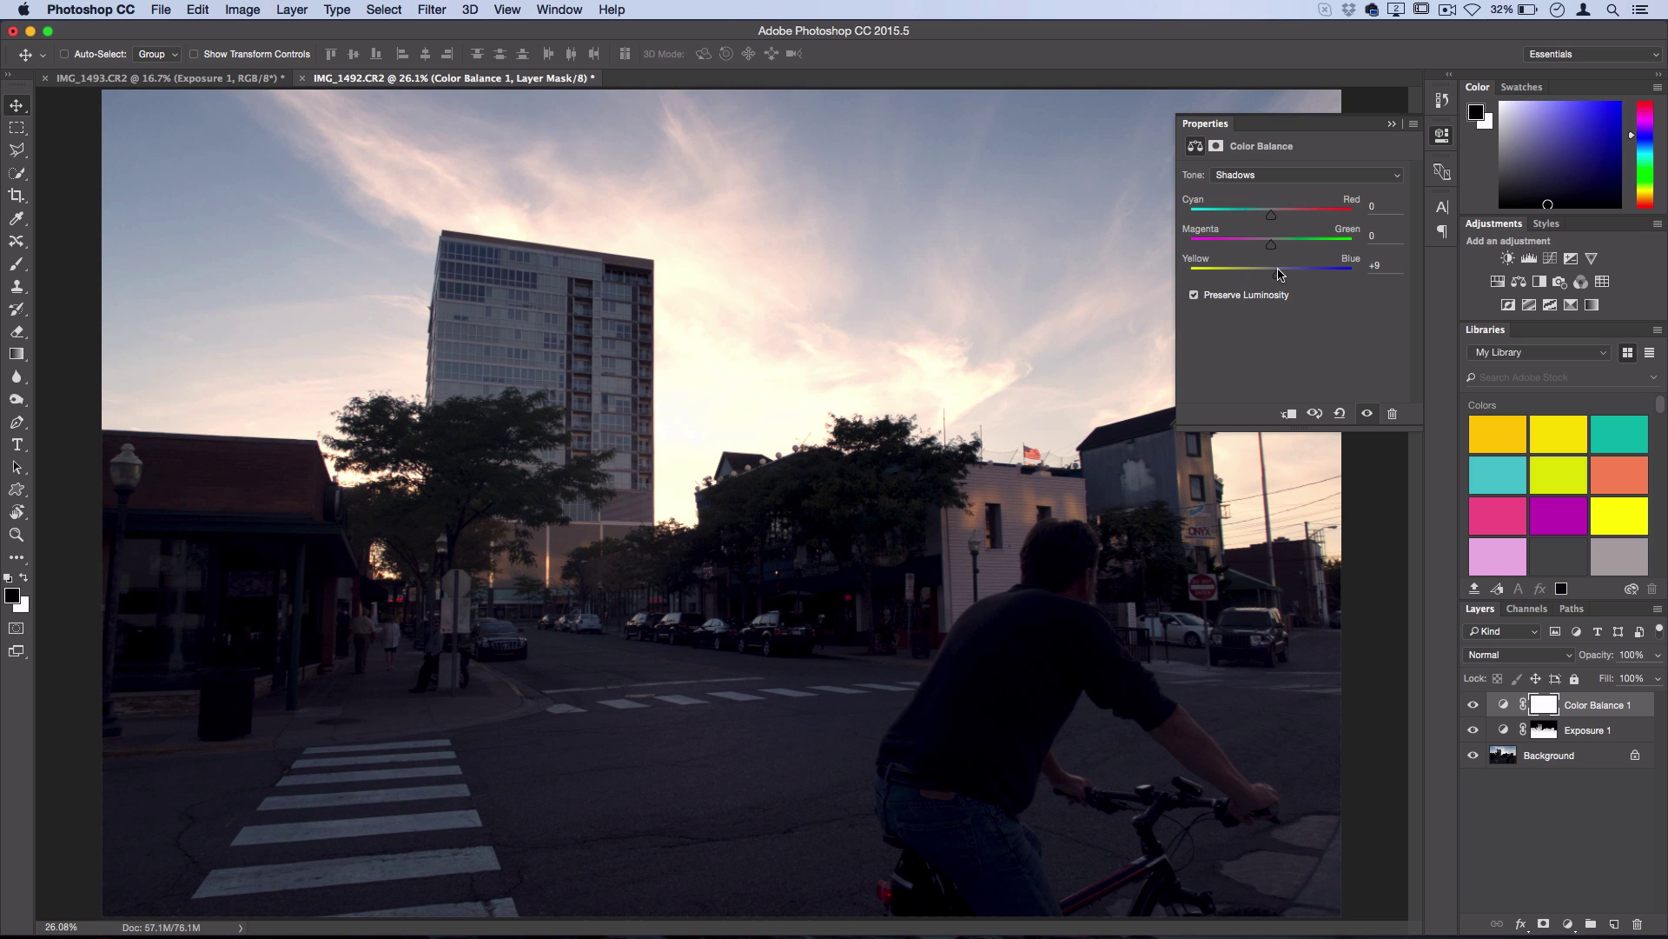
pyautogui.moveTo(1271, 215); pyautogui.dragTo(1271, 250)
# Switch Tone to Midtones and nudge the midtones slightly toward green
pyautogui.click(1260, 174)
pyautogui.click(1260, 192)
pyautogui.moveTo(1269, 244); pyautogui.dragTo(1273, 218)
# Revisit the shadows, soften the highlights' Yellow/Blue shift to -14, and close Properties
pyautogui.click(1285, 176)
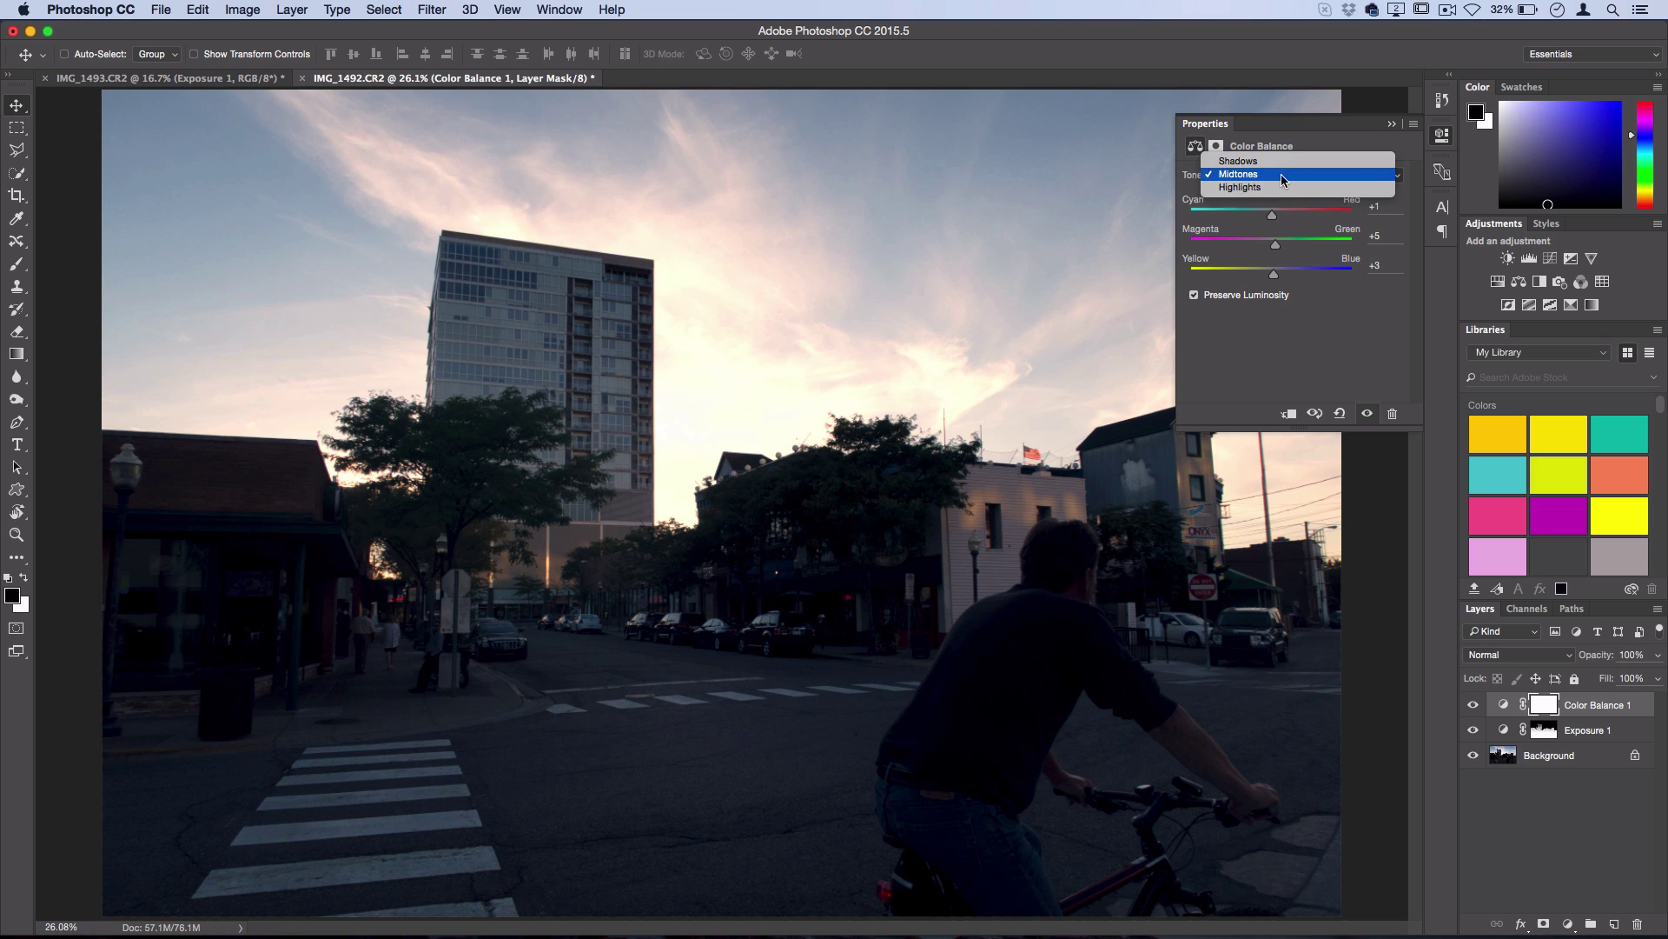
pyautogui.click(1280, 161)
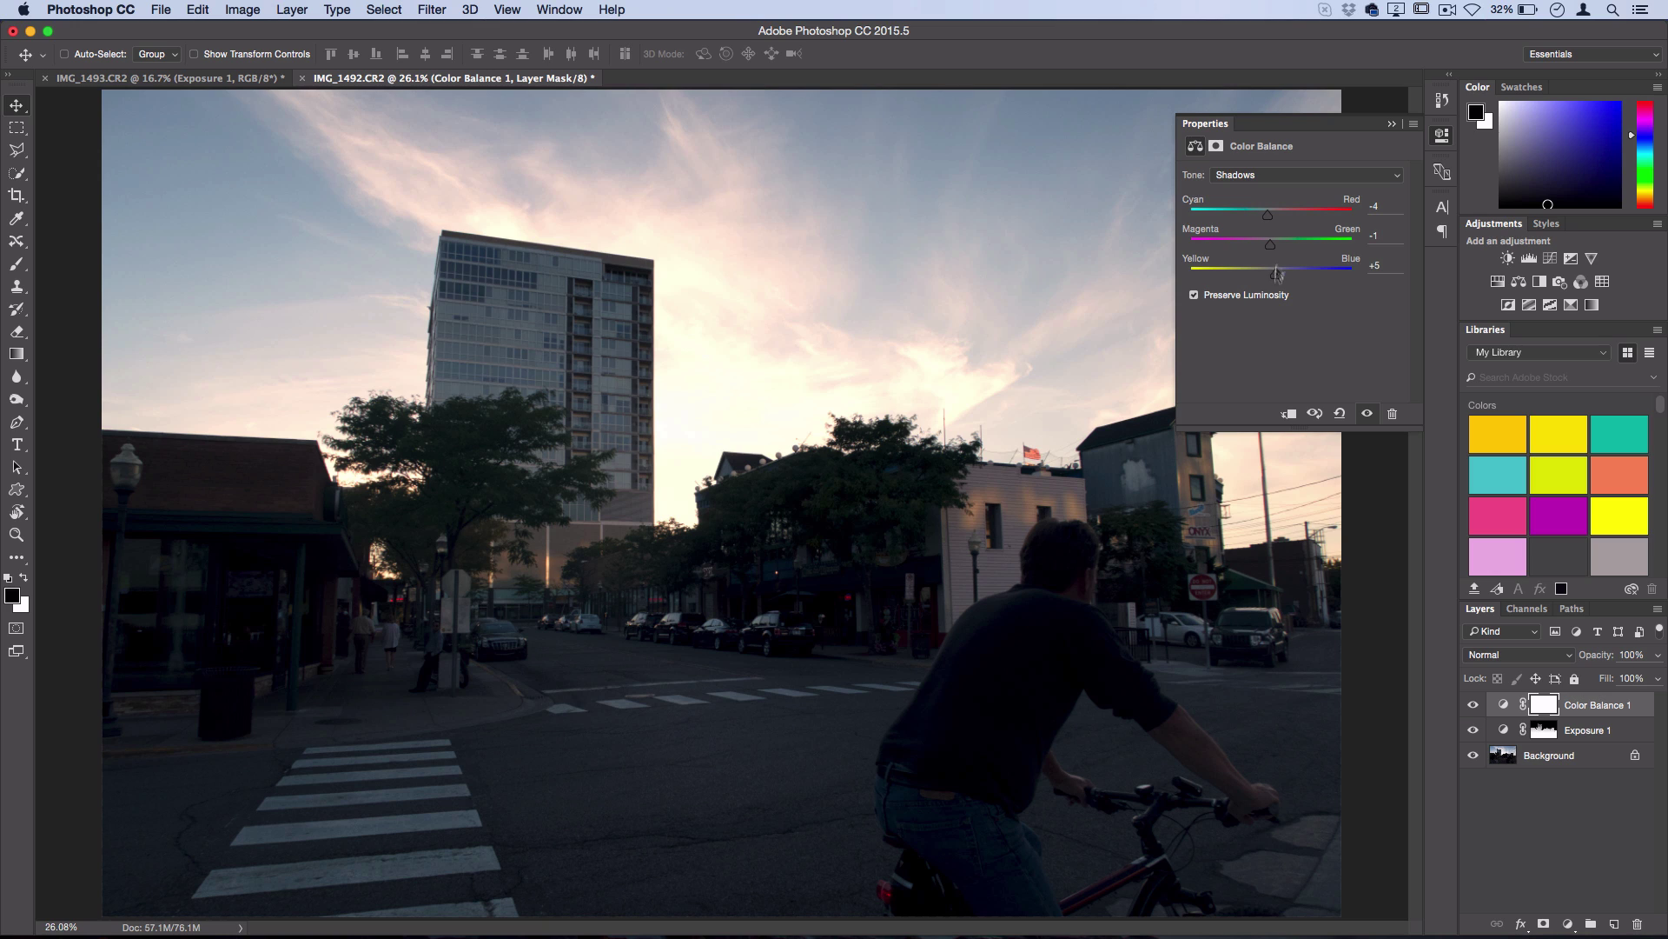
pyautogui.click(1278, 176)
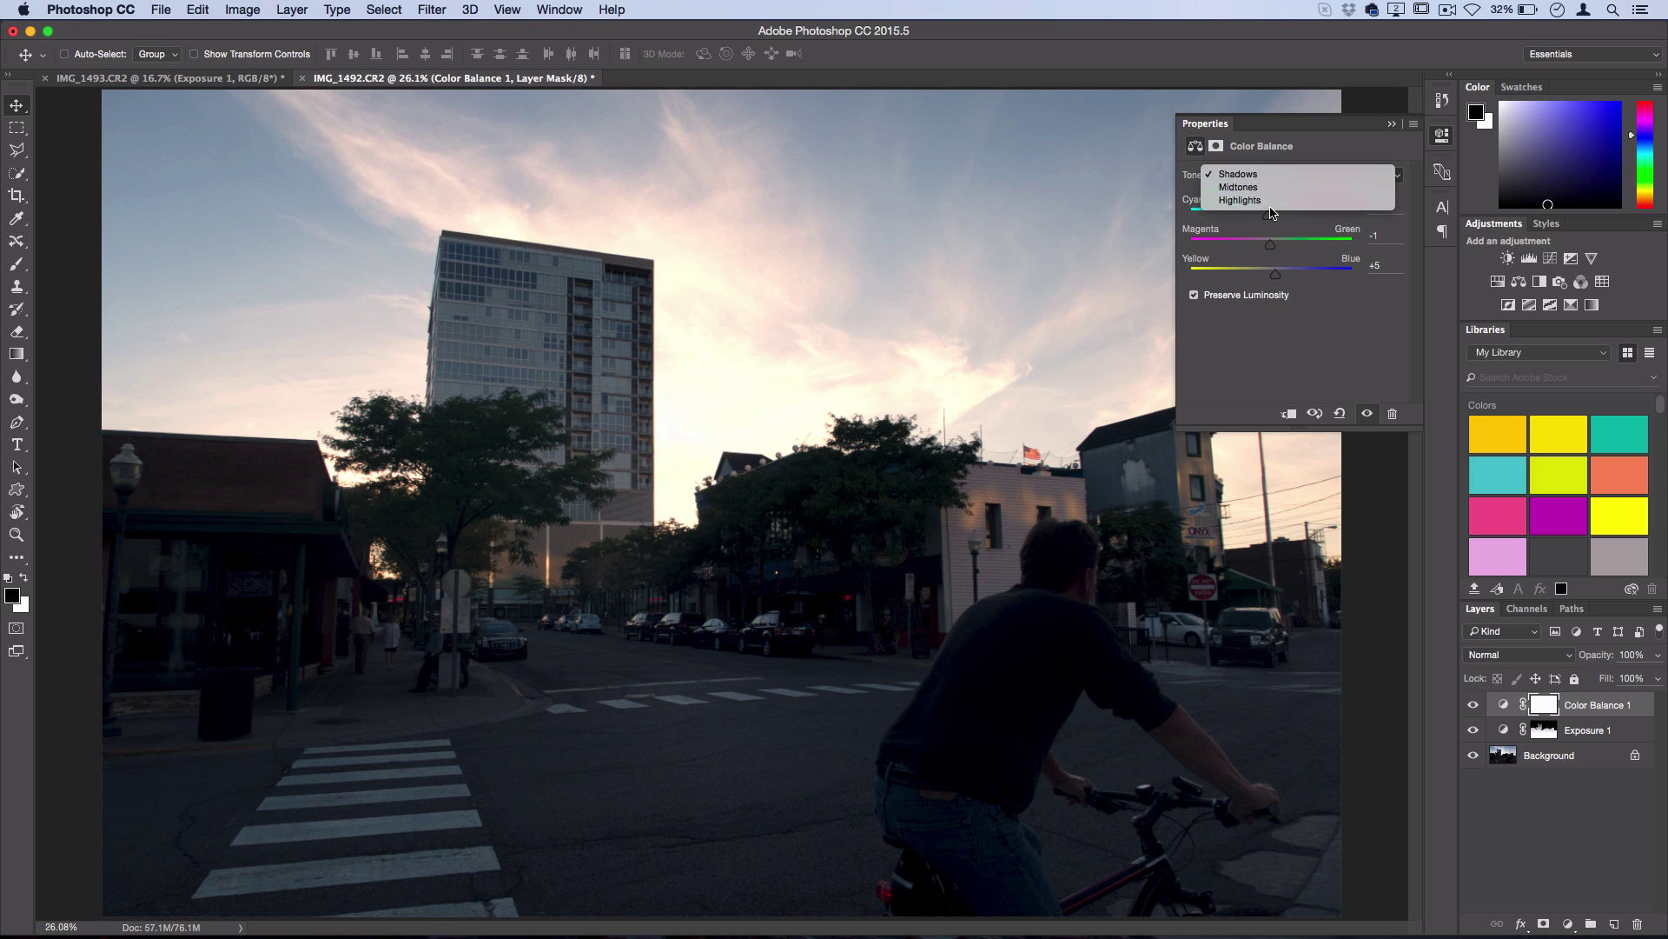
pyautogui.click(1267, 201)
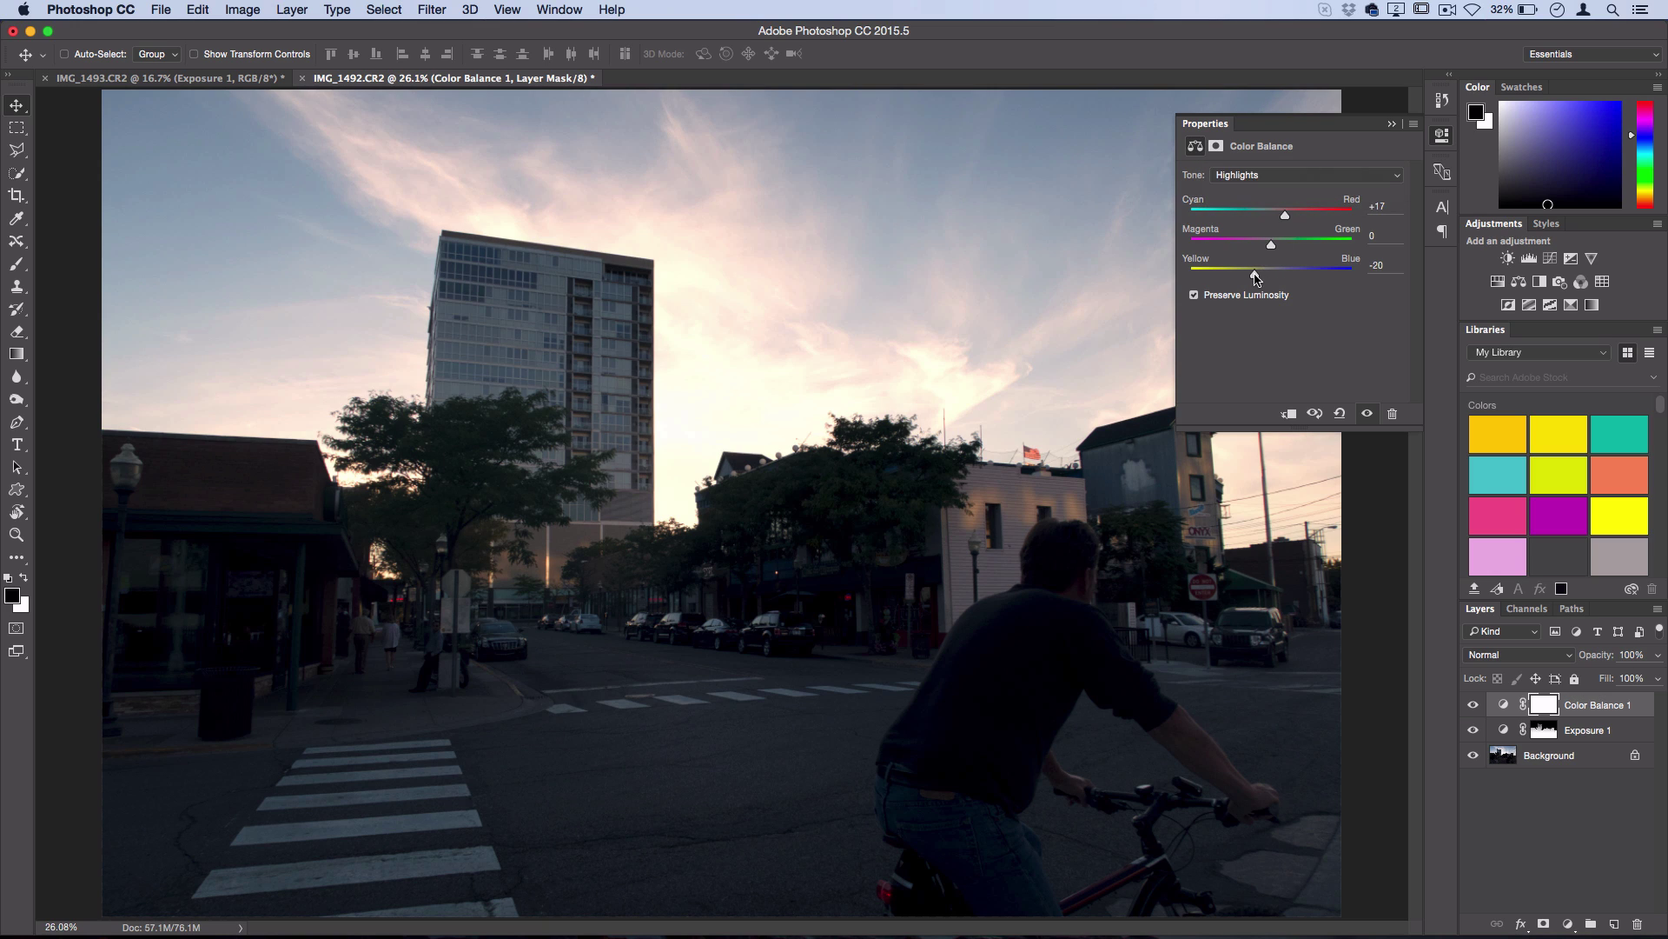
pyautogui.moveTo(1255, 277); pyautogui.dragTo(1259, 277)
pyautogui.click(1441, 139)
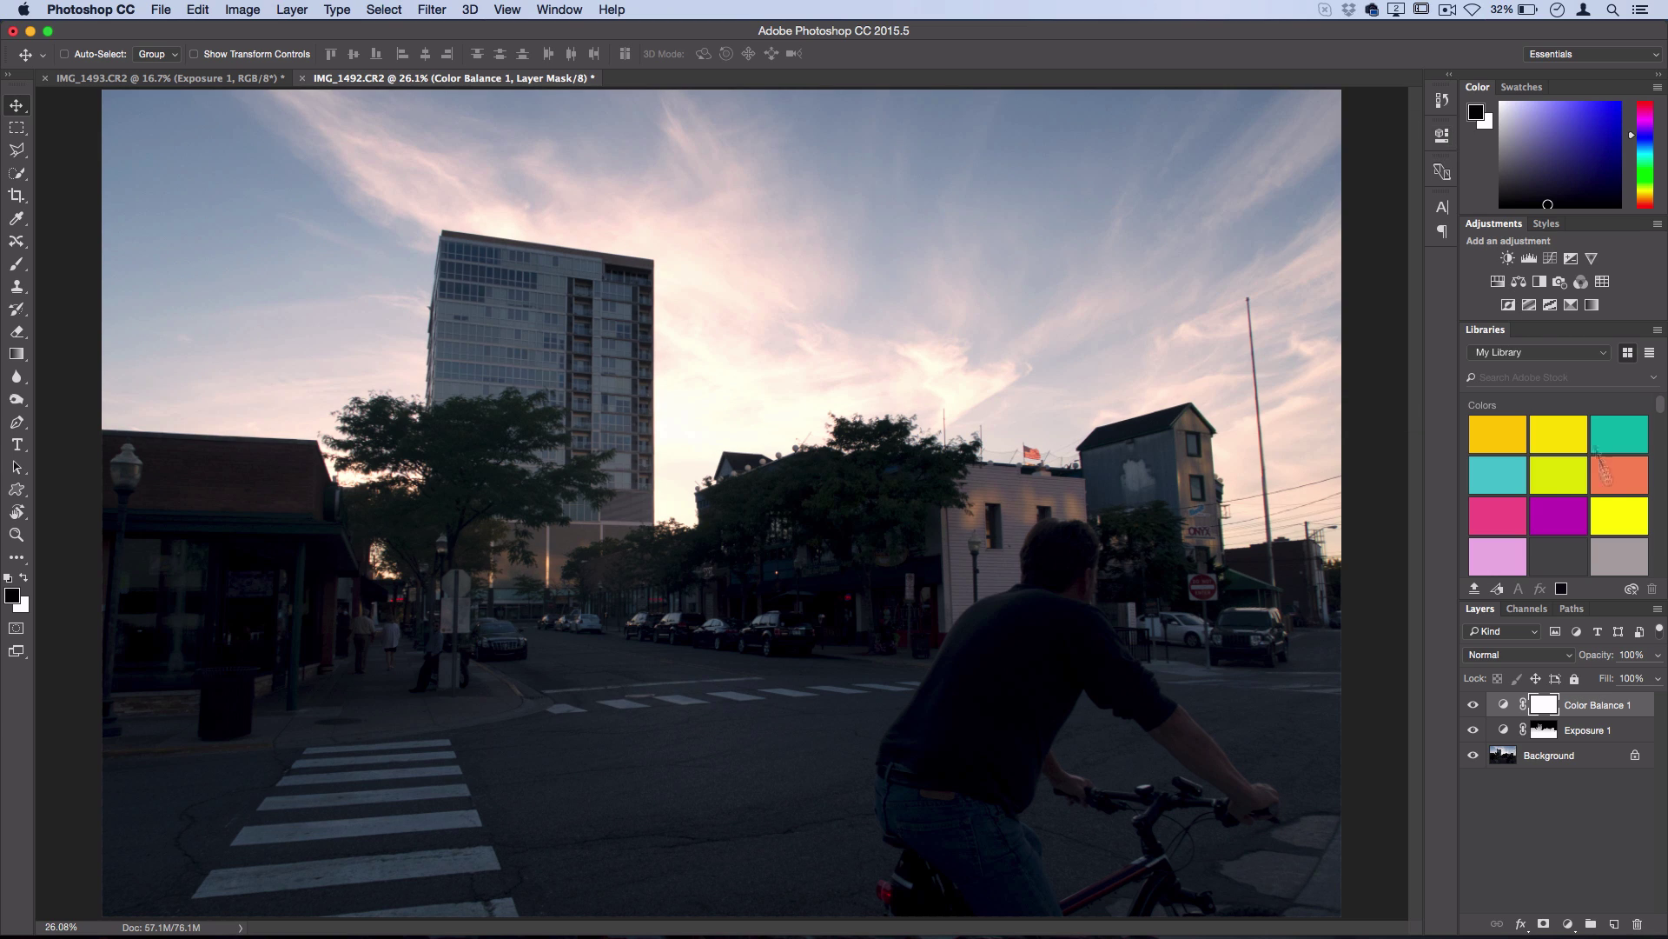
pyautogui.keyDown('alt'); pyautogui.keyDown('super'); pyautogui.click(1471, 757); pyautogui.keyUp('super'); pyautogui.keyUp('alt')
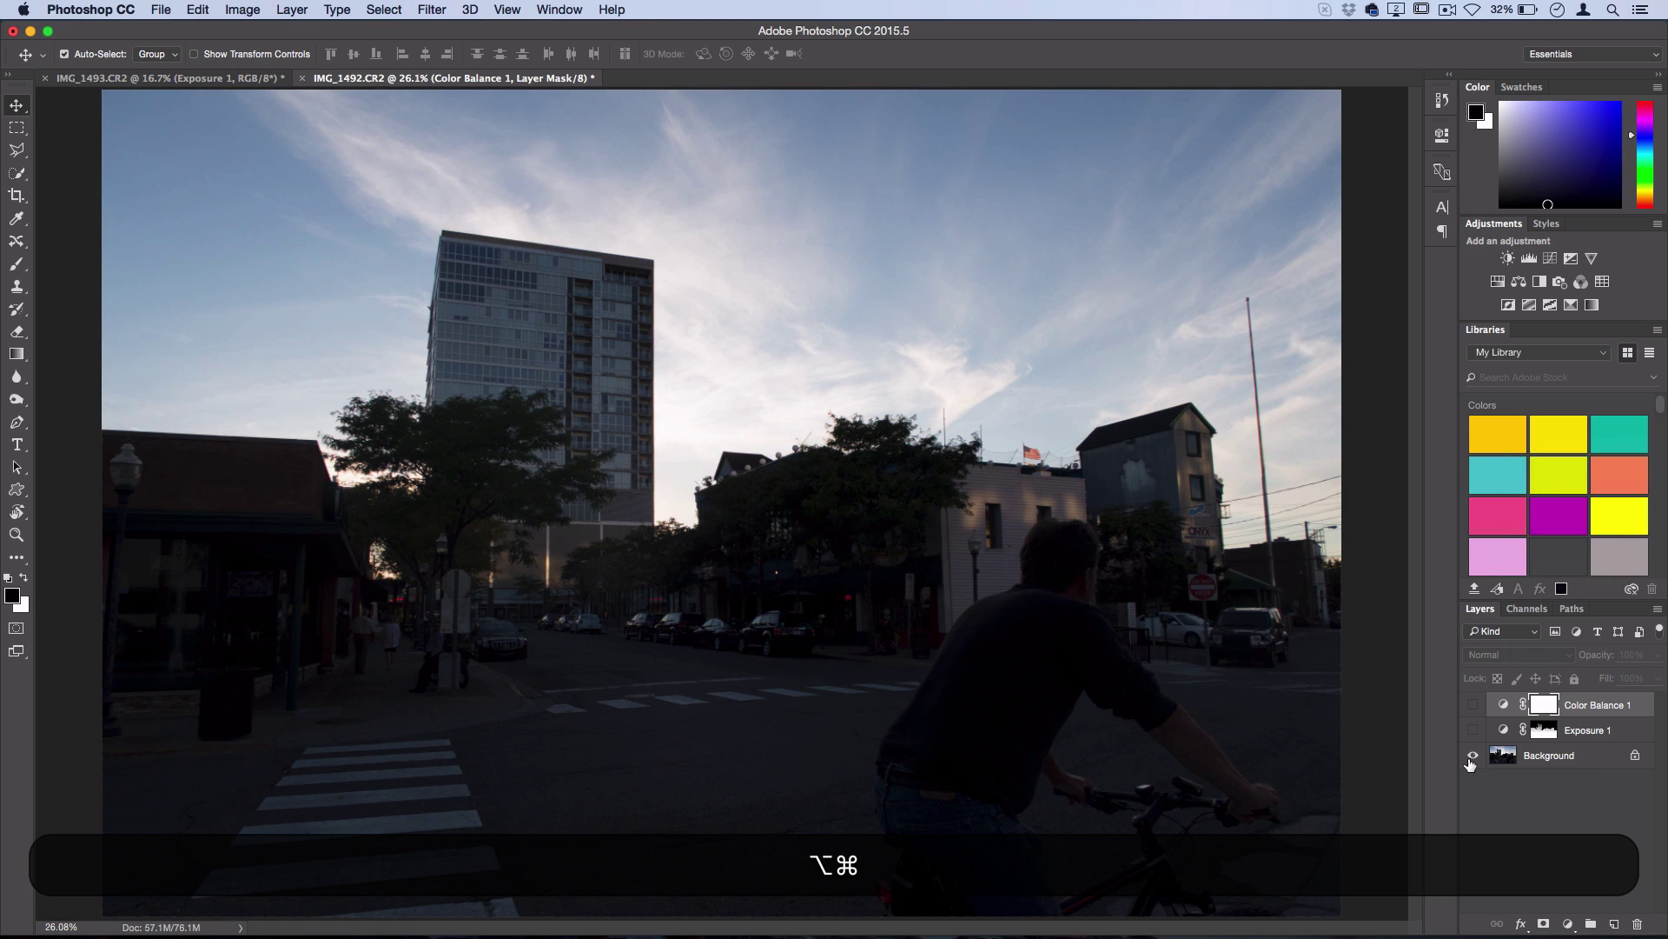
pyautogui.keyDown('alt'); pyautogui.keyDown('super'); pyautogui.click(1471, 758); pyautogui.keyUp('super'); pyautogui.keyUp('alt')
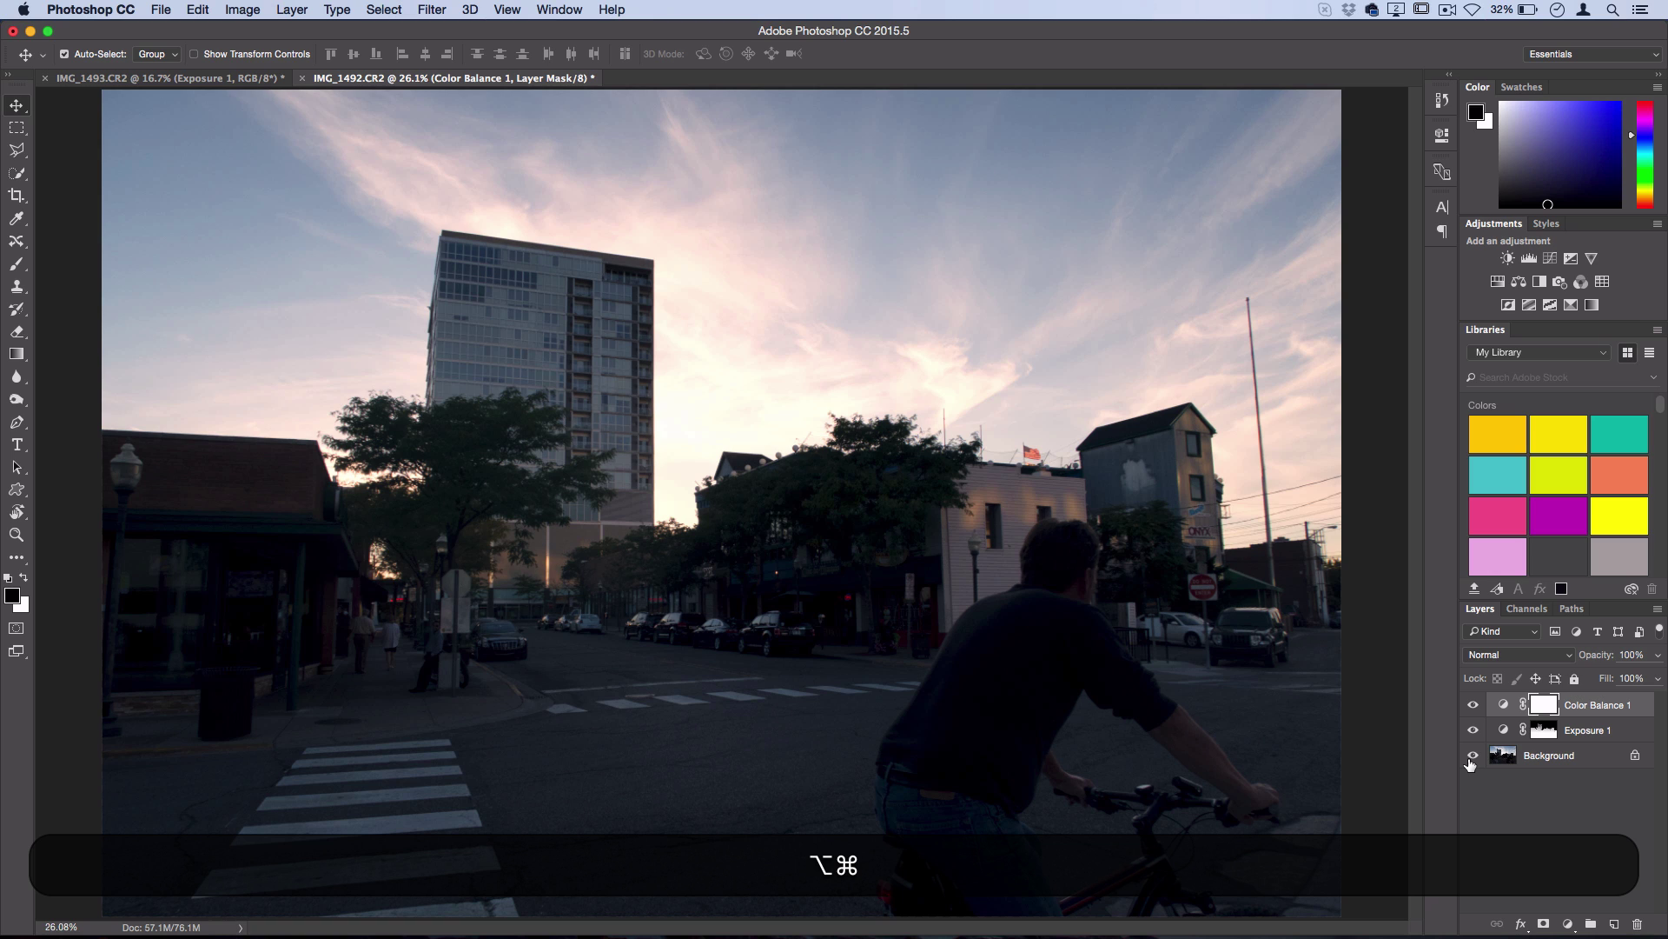
pyautogui.keyDown('alt'); pyautogui.keyDown('super'); pyautogui.click(1471, 757); pyautogui.keyUp('super'); pyautogui.keyUp('alt')
pyautogui.keyDown('alt'); pyautogui.keyDown('super'); pyautogui.click(1472, 757); pyautogui.keyUp('super'); pyautogui.keyUp('alt')
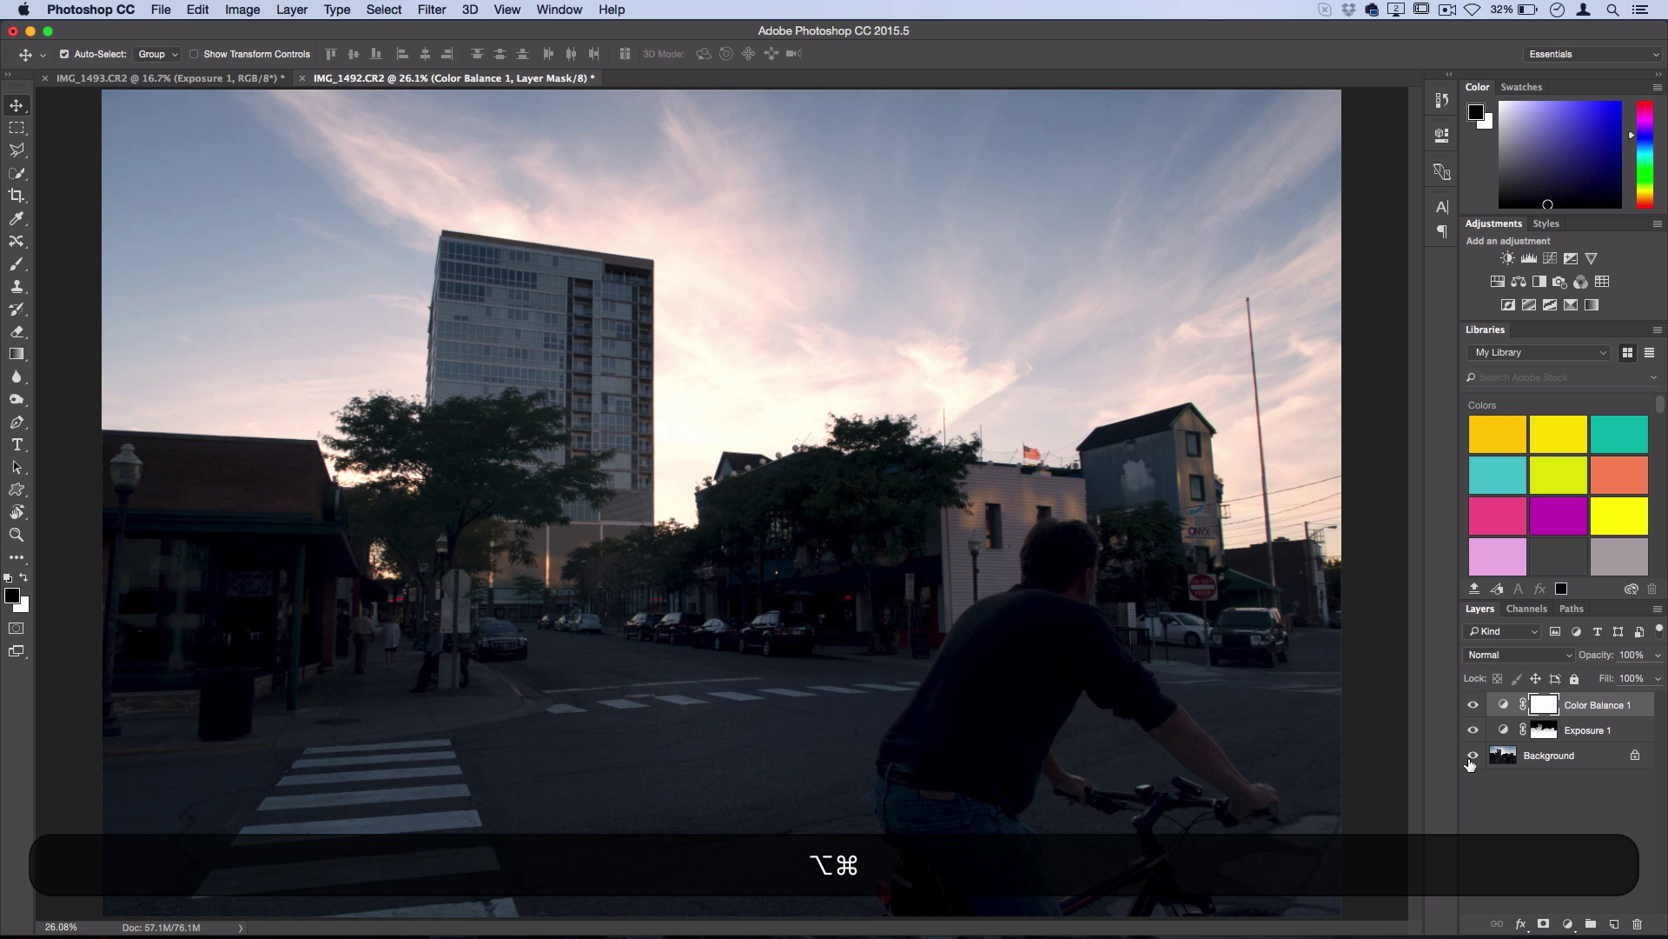